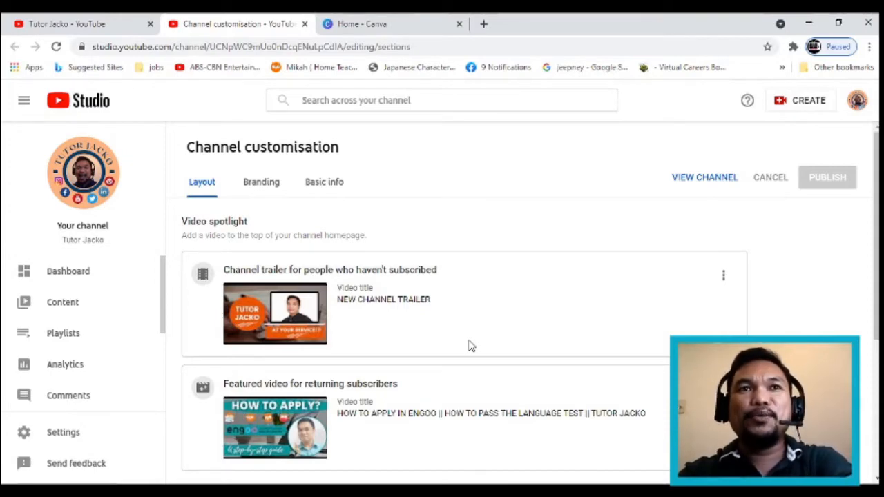
- Open the YouTube channel's home page and preview the NEW CHANNEL TRAILER video, pausing it after a few seconds
left_click(41, 24)
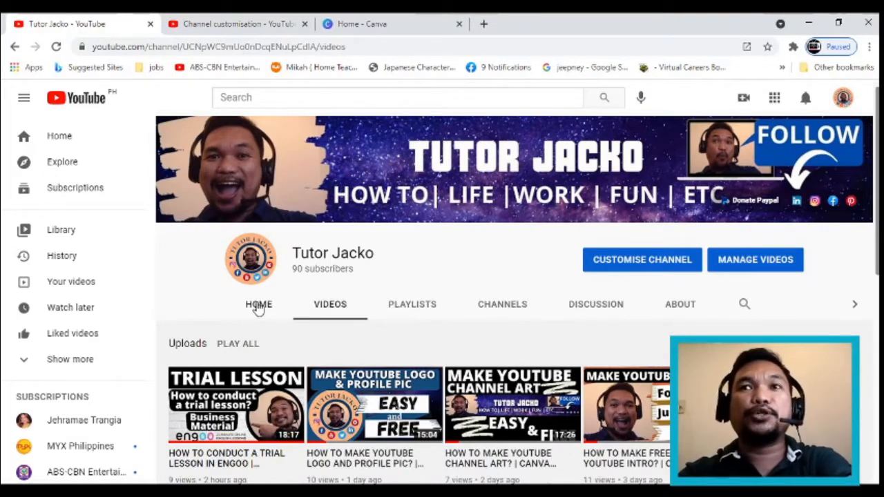
left_click(259, 308)
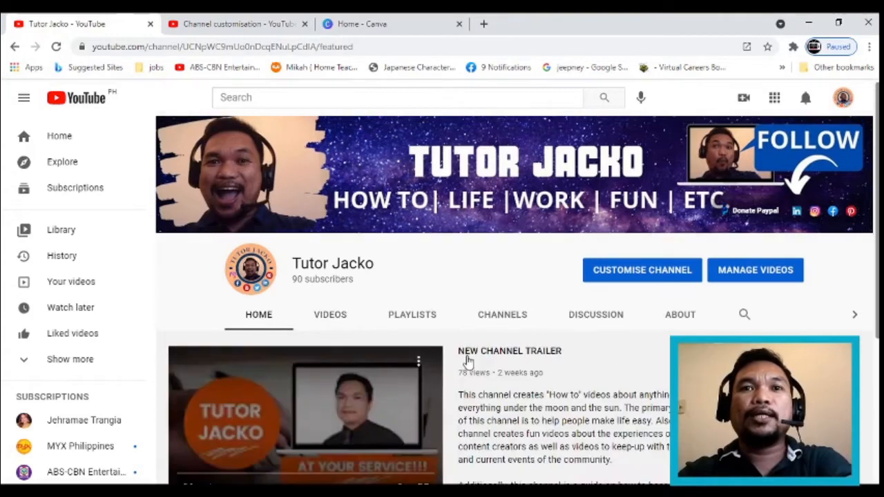
scroll(469, 362, "down", 3)
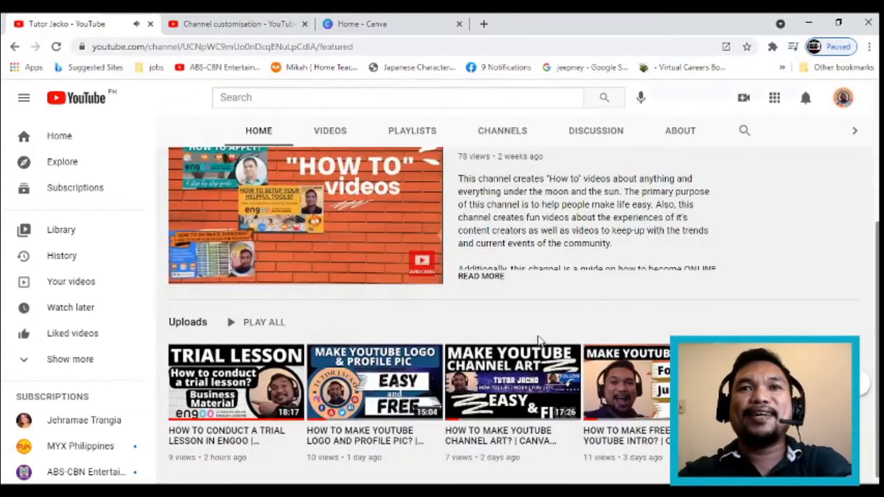
scroll(862, 291, "up", 1)
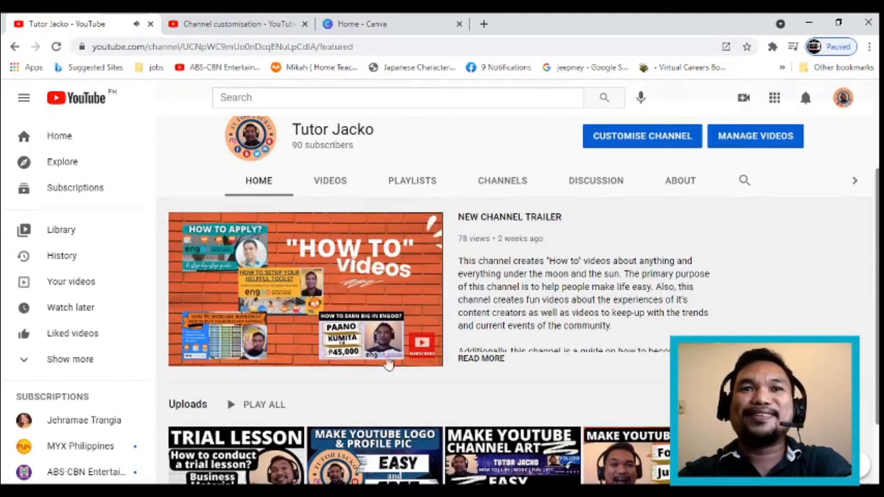
left_click(190, 357)
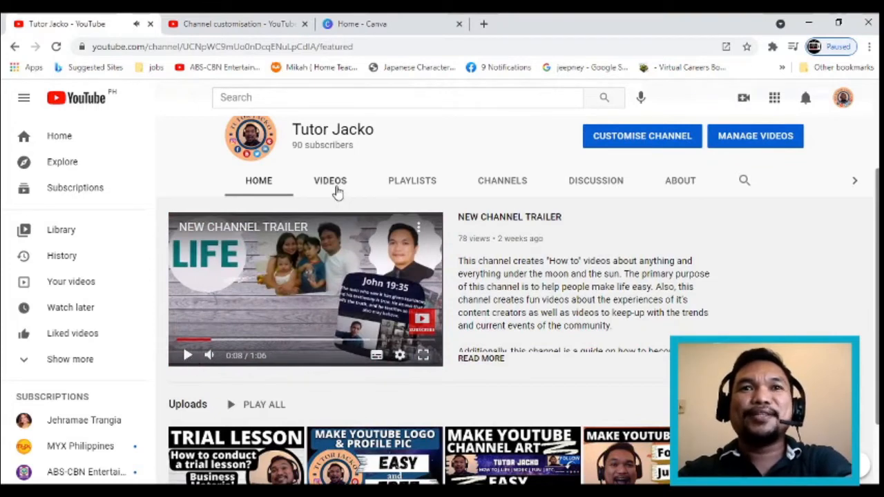
- Compare the video spotlight settings on the channel customisation page with the trailer on the channel's home page
left_click(251, 26)
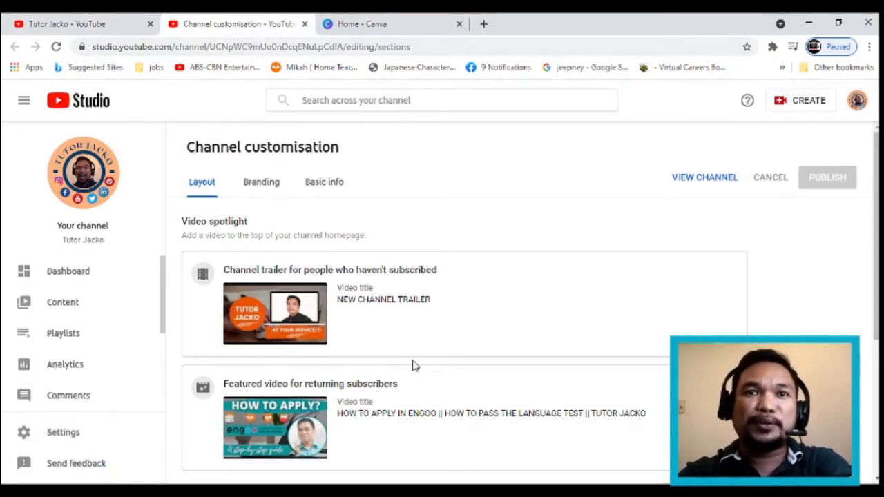
left_click(86, 28)
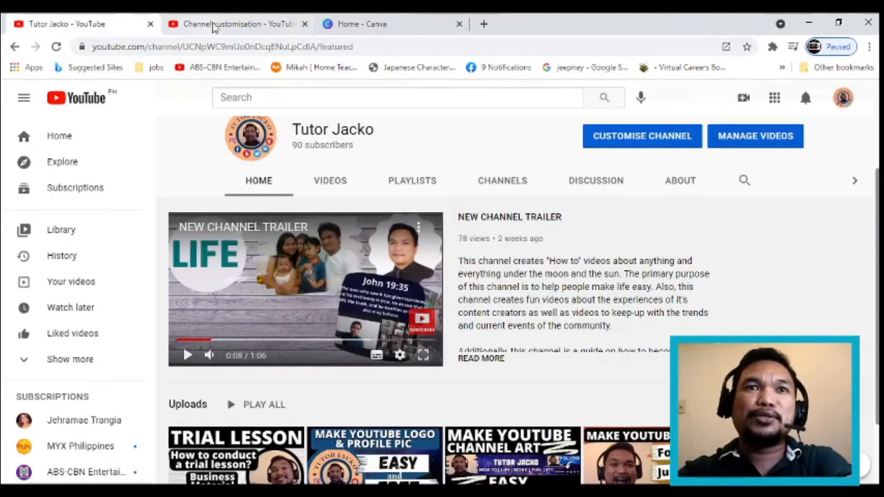
left_click(217, 24)
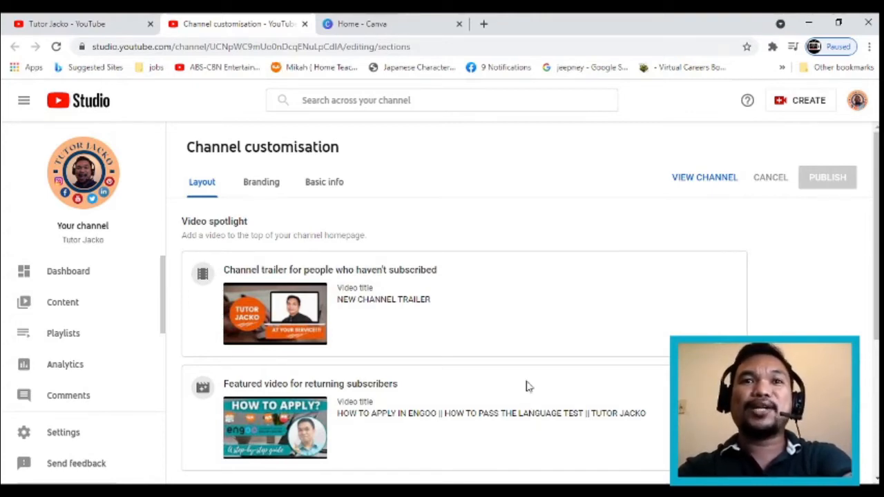
- Skip the trailer on the channel's home page to 1:04 and play it to the end
left_click(99, 23)
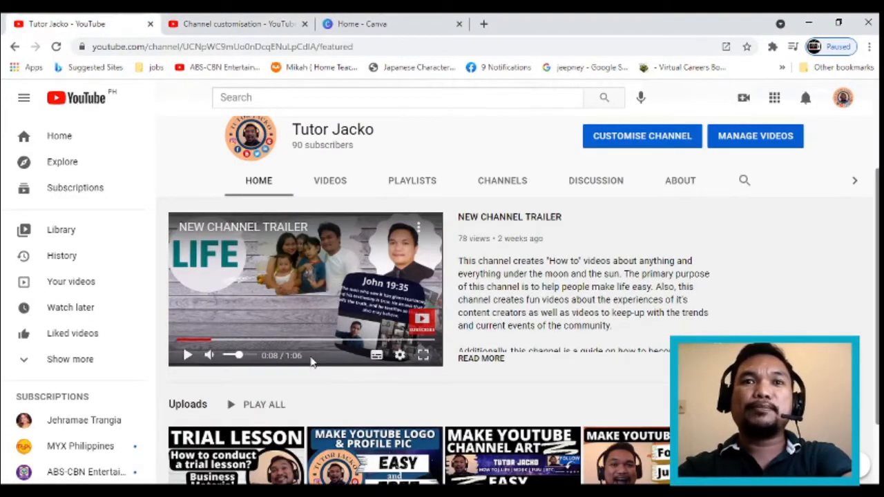
left_click(336, 341)
left_click(371, 341)
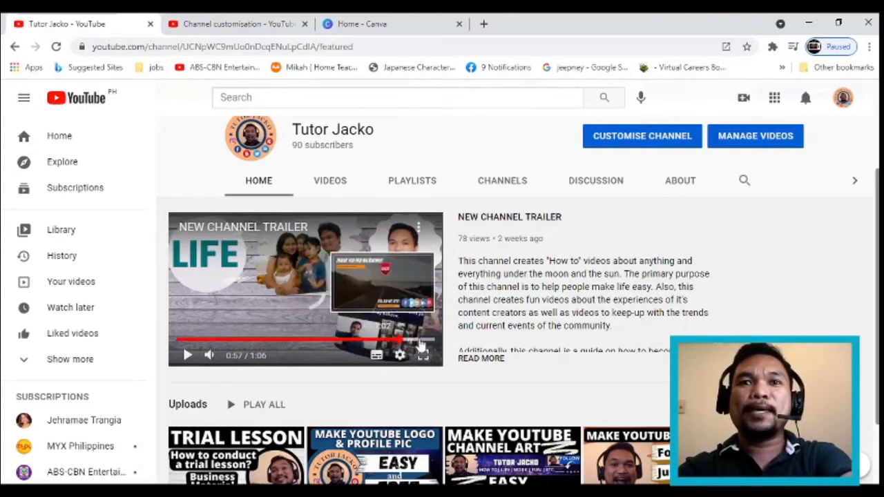
left_click(422, 341)
left_click(426, 341)
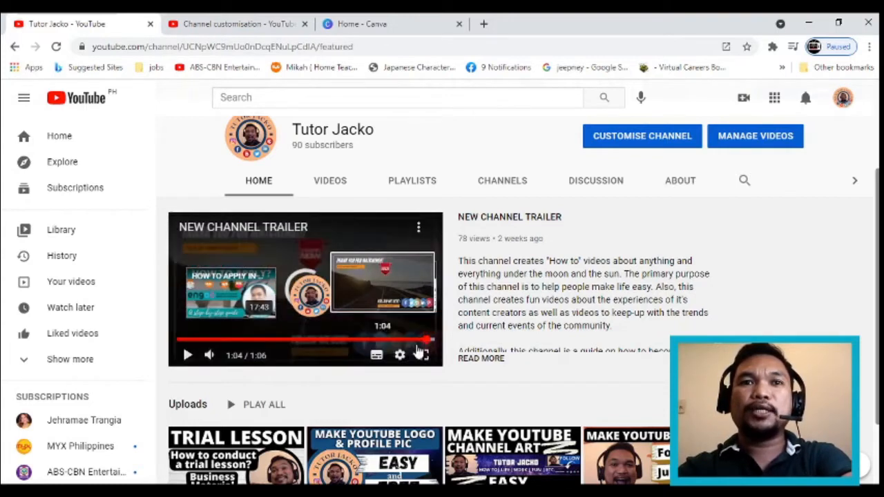
left_click(186, 355)
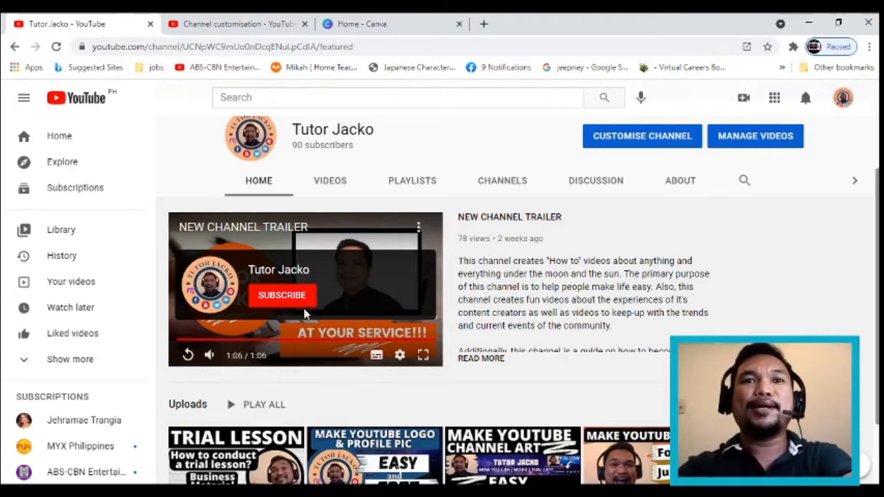
- Switch to Canva and search the new design types for "Youtube channel trailer"
left_click(364, 24)
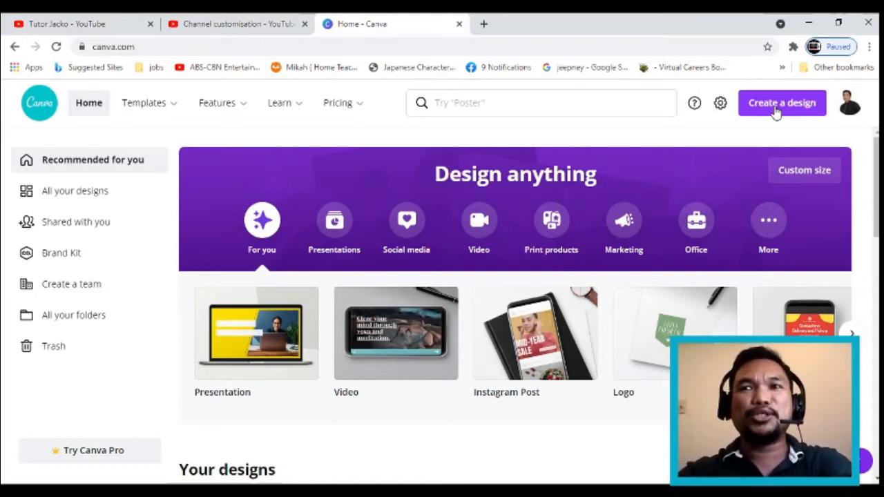
left_click(776, 110)
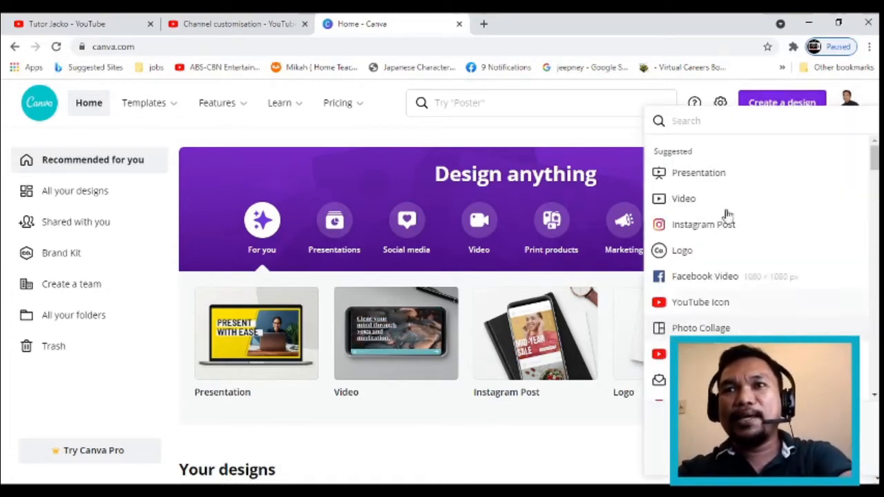
type("Youtu")
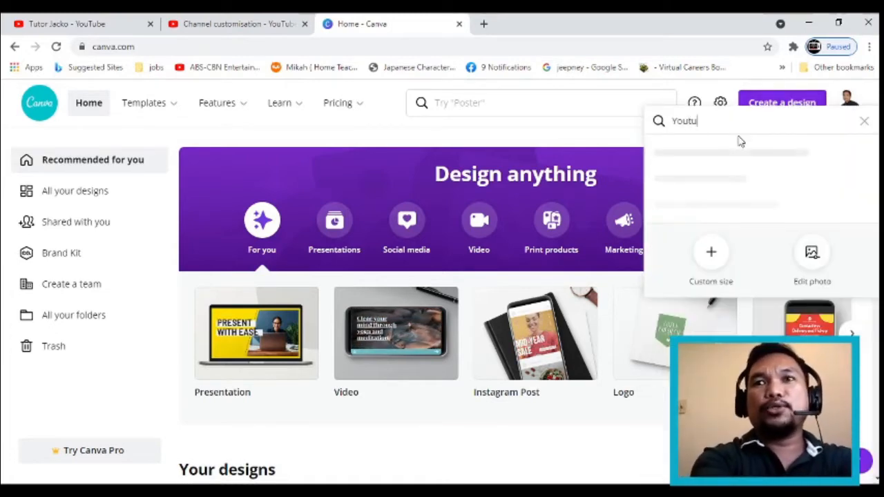
type("be channe")
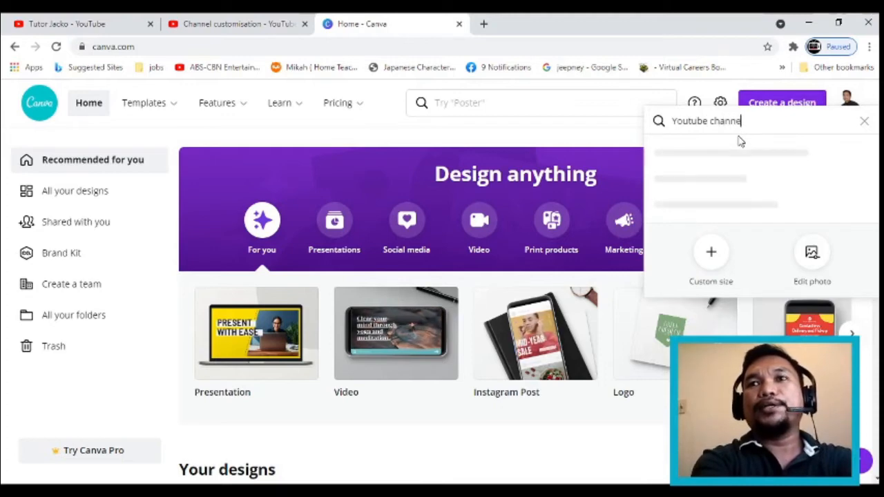
type("l trailer")
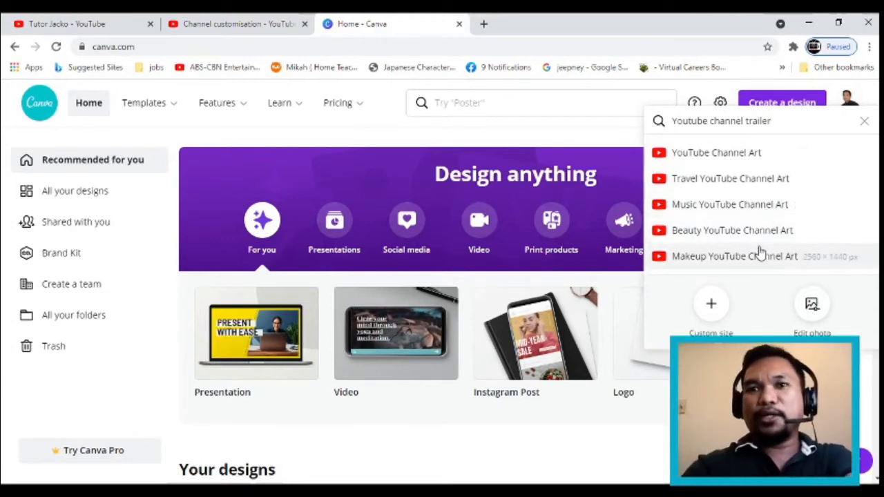
- Search the design types for "Youtube video" instead and create a YouTube Video Ad design of 1920 × 1080 px
key("BackSpace")
key("BackSpace")
key("BackSpace")
key("BackSpace")
key("BackSpace")
key("BackSpace")
key("BackSpace")
key("BackSpace")
key("BackSpace")
key("BackSpace")
key("BackSpace")
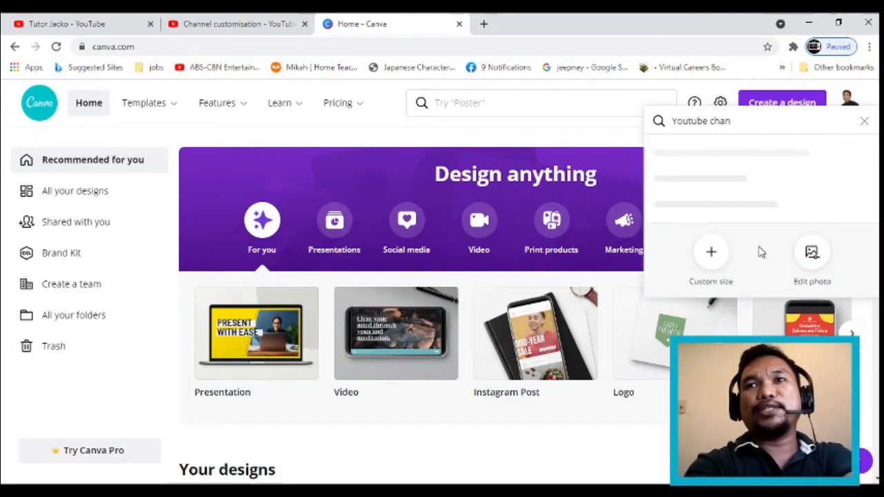
key("BackSpace")
key("BackSpace")
key("BackSpace")
key("BackSpace")
type("video")
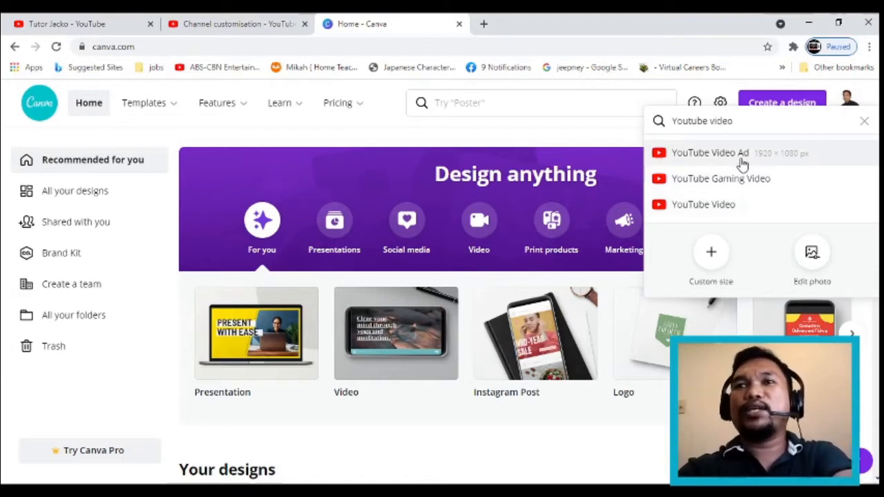
left_click(743, 163)
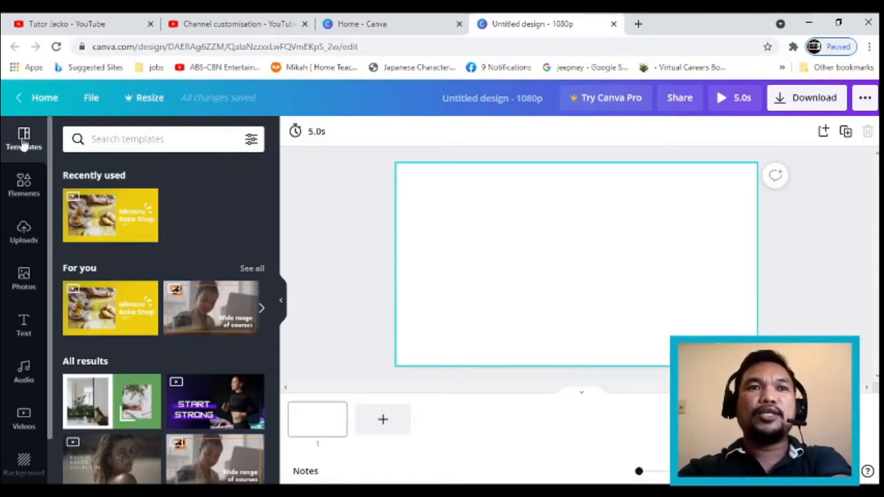
- Look through the available templates and elements, including graphics, photos, videos, charts, frames and grids
left_click(20, 189)
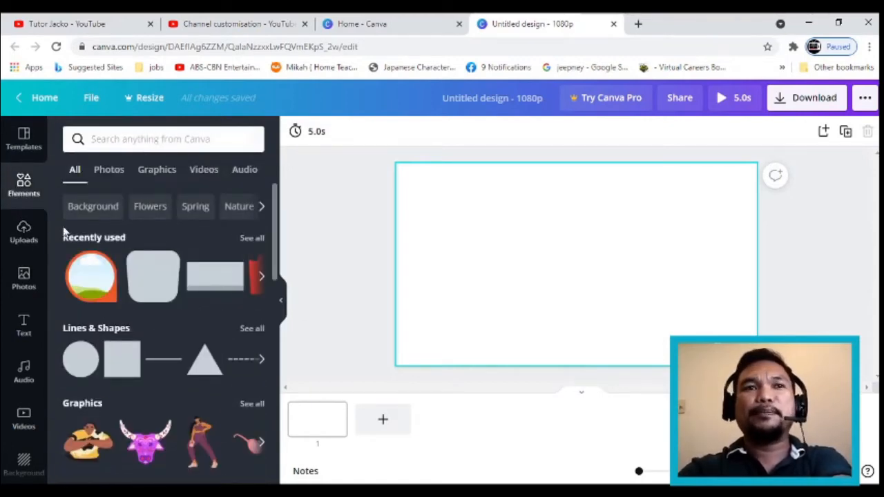
left_click(10, 153)
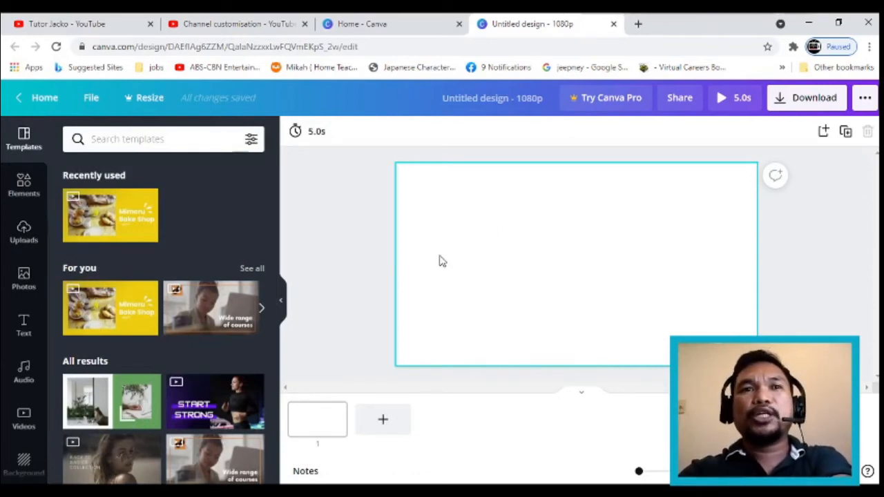
left_click(27, 187)
scroll(199, 342, "down", 5)
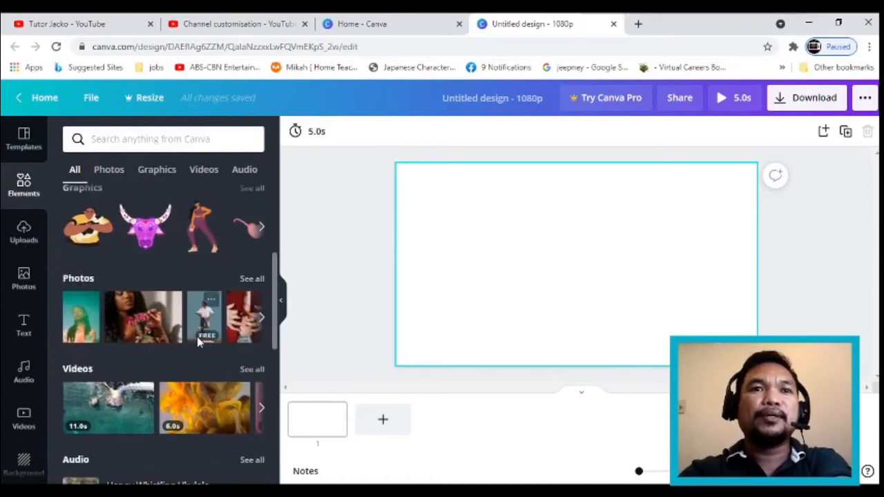
scroll(197, 342, "down", 3)
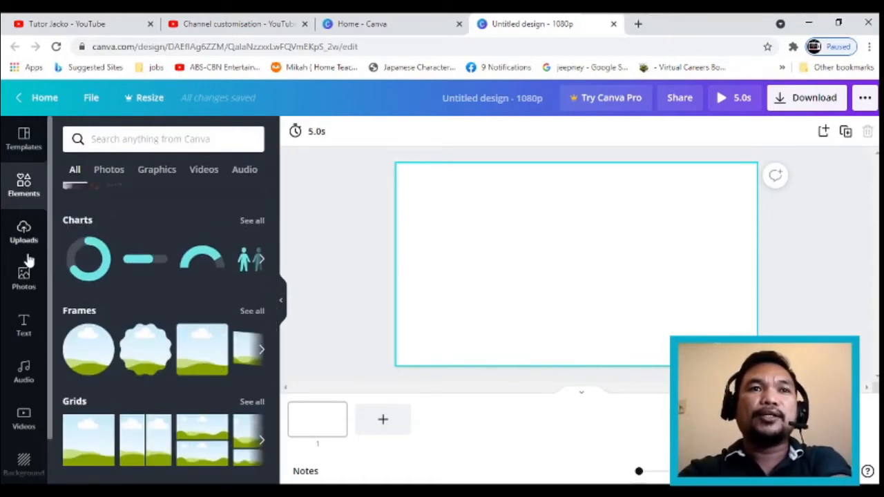
- Apply all 3 pages of the recently used Yellow Food YouTube Video Ad template to the blank design
left_click(28, 142)
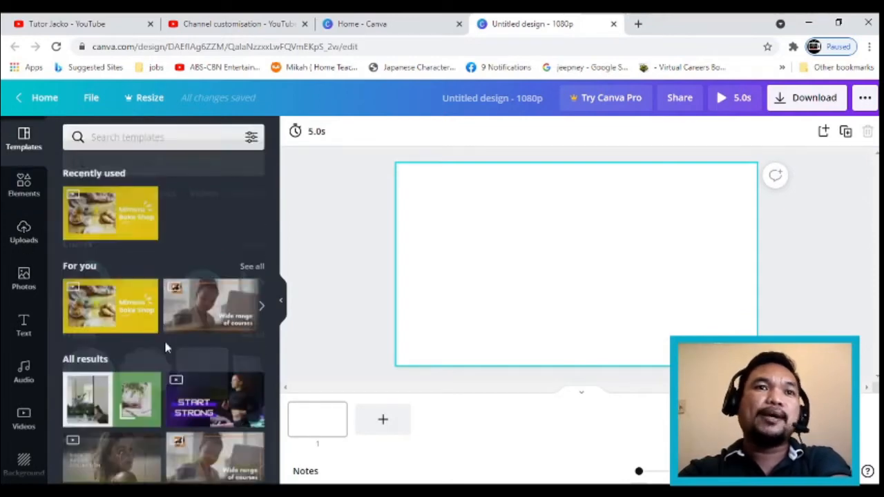
left_click(111, 215)
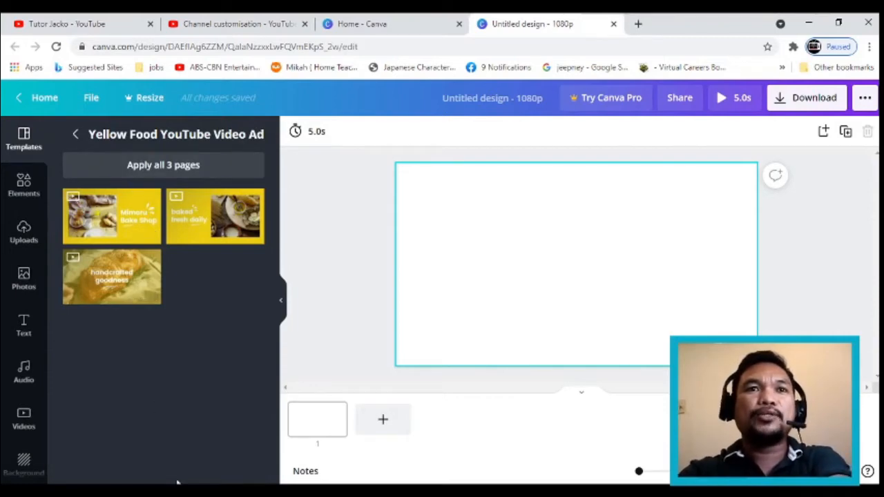
left_click(154, 169)
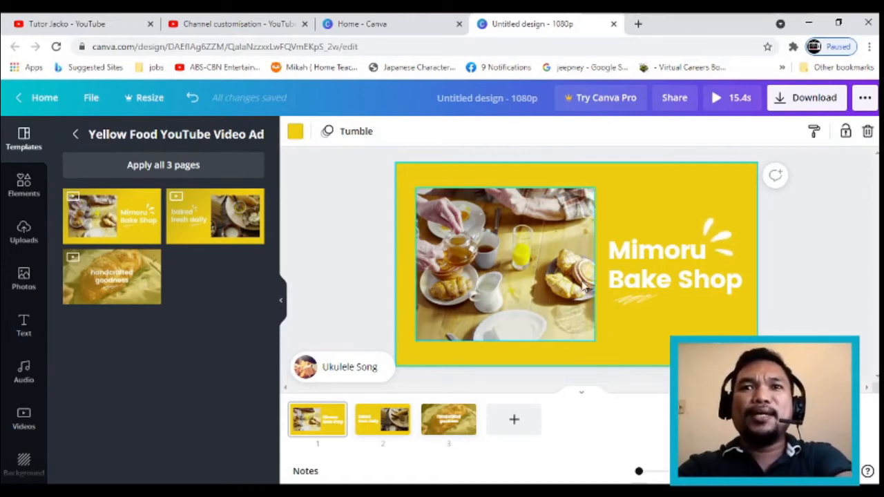
- Shrink the breakfast video clip on page 1 to about 476 × 406
left_click(551, 285)
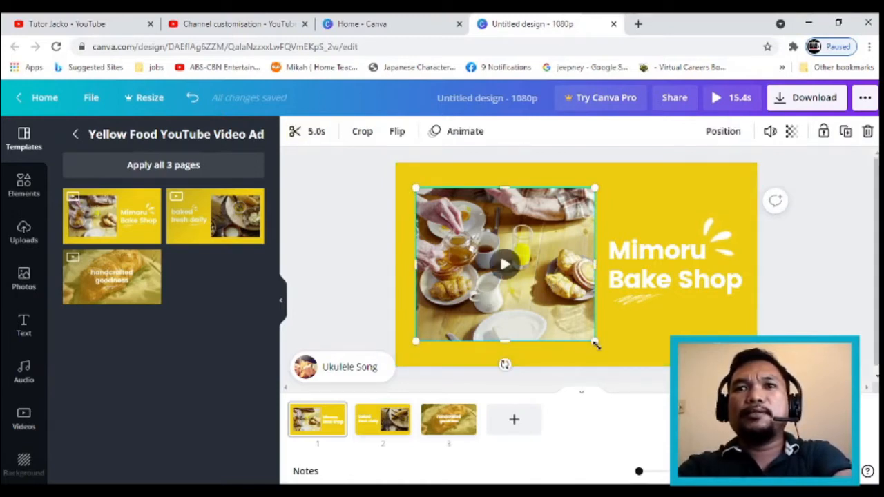
left_click_drag(586, 326, 504, 244)
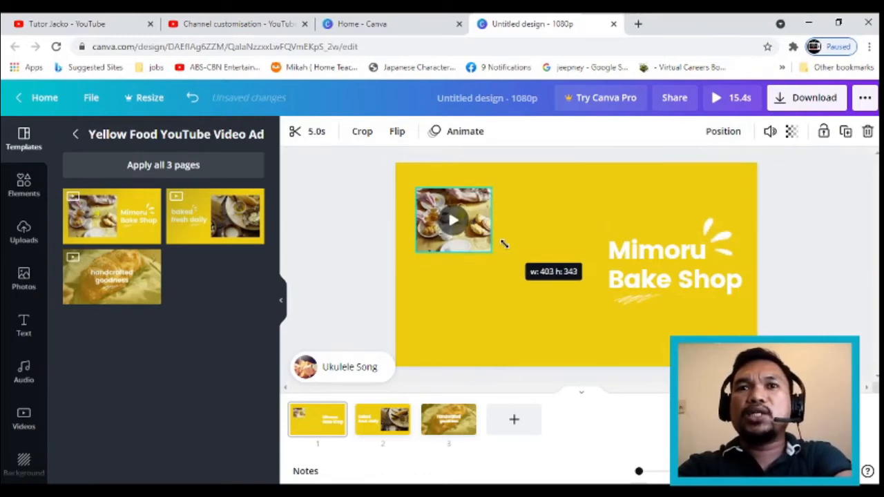
left_click_drag(505, 243, 529, 246)
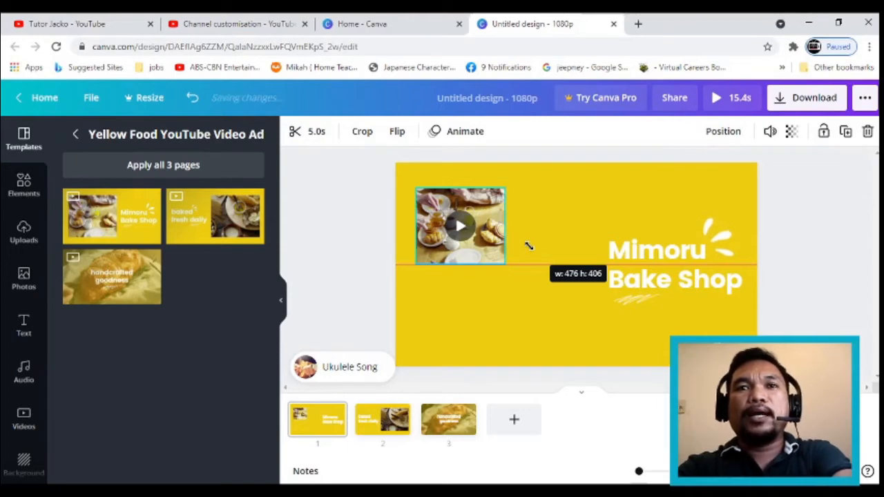
left_click_drag(528, 246, 529, 252)
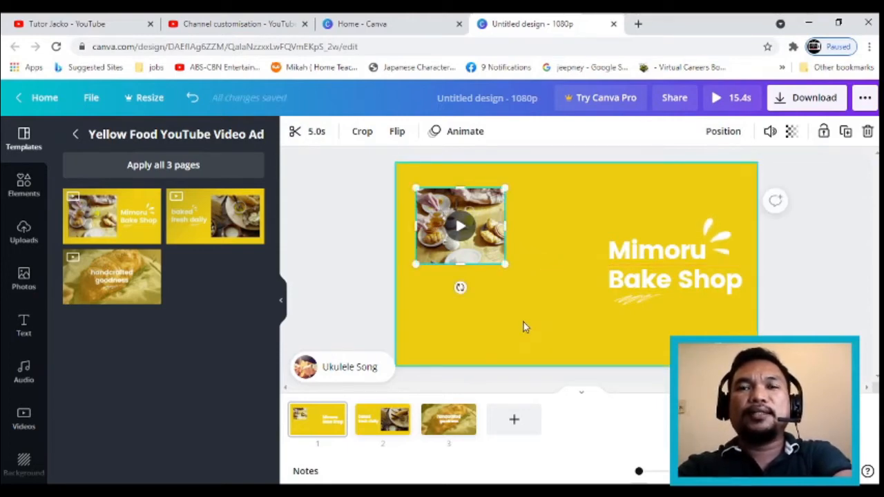
left_click(524, 327)
left_click(491, 257)
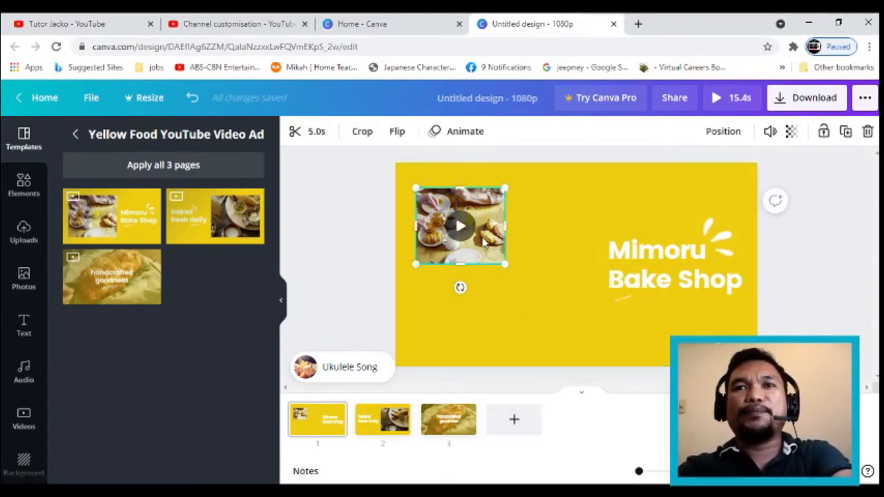
left_click(531, 313)
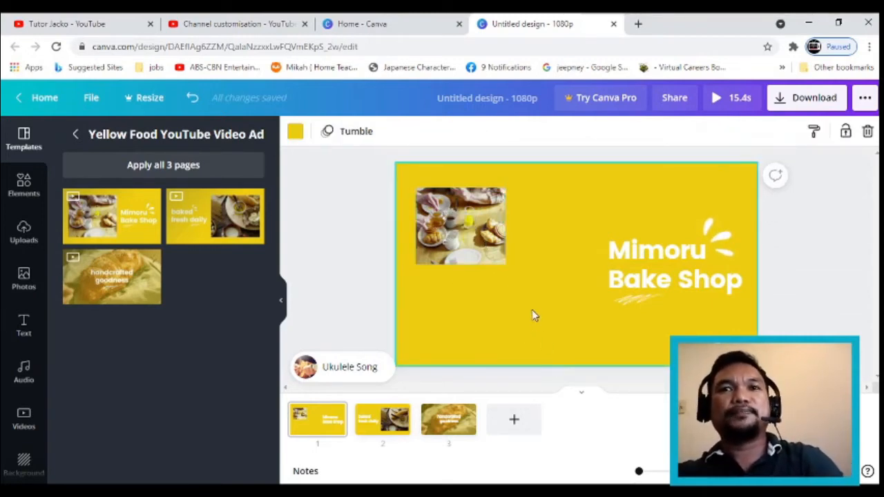
left_click(468, 256)
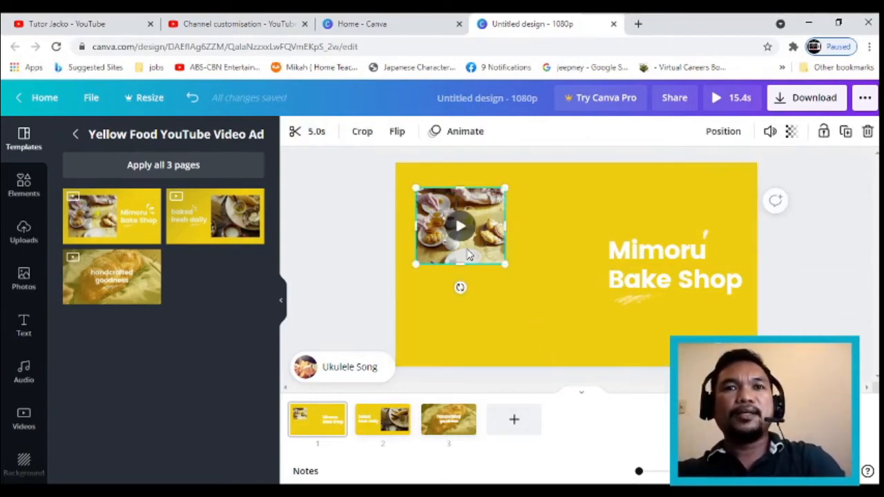
- Add a circular frame to page 1, shrink it and place it beside the breakfast video clip
left_click(28, 192)
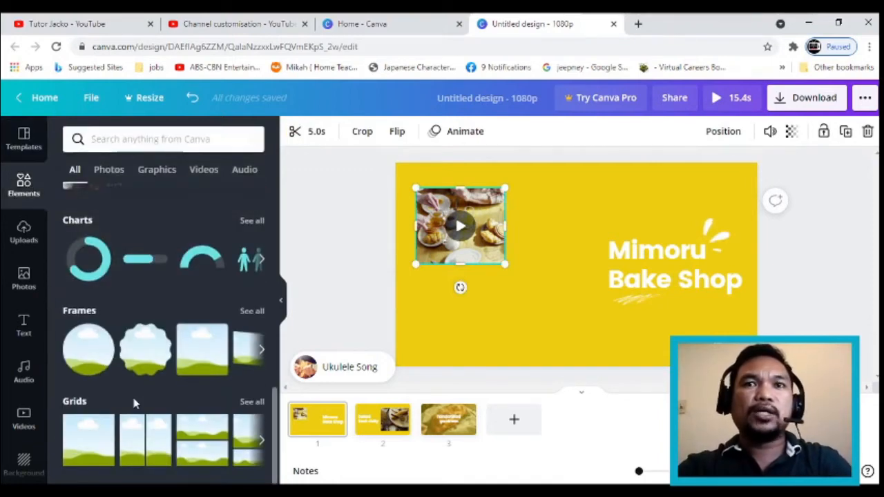
left_click(87, 347)
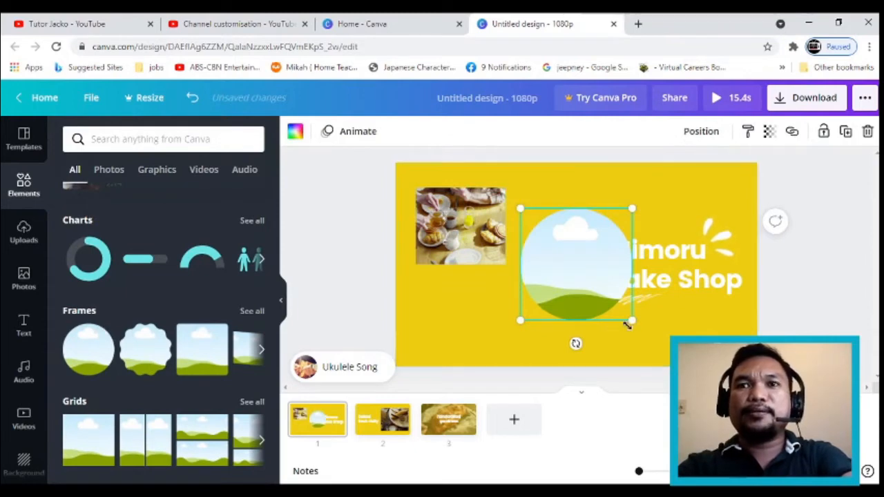
left_click_drag(629, 322, 582, 286)
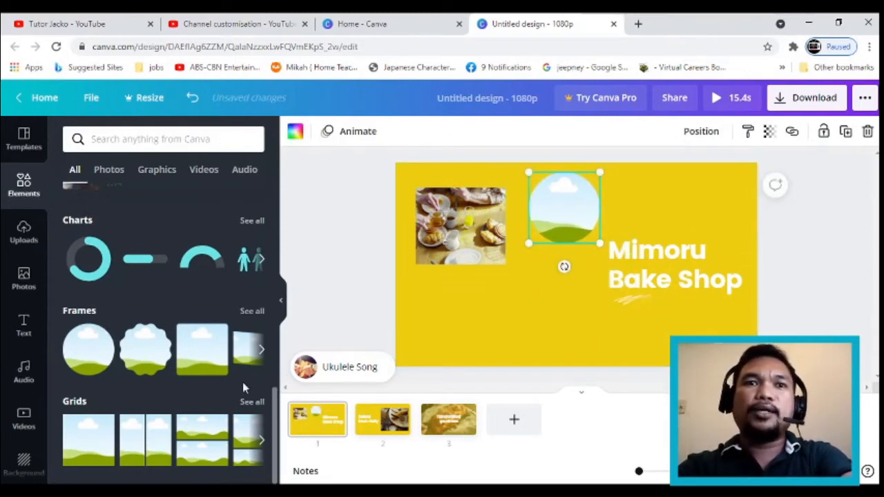
- Add a scalloped circle frame, shrink it and place it below the circular frame
left_click(145, 350)
left_click_drag(587, 279, 527, 330)
left_click_drag(573, 371, 536, 335)
left_click_drag(485, 309, 532, 312)
- Add a rounded square frame, shrink it and place it below the breakfast video clip
left_click(202, 350)
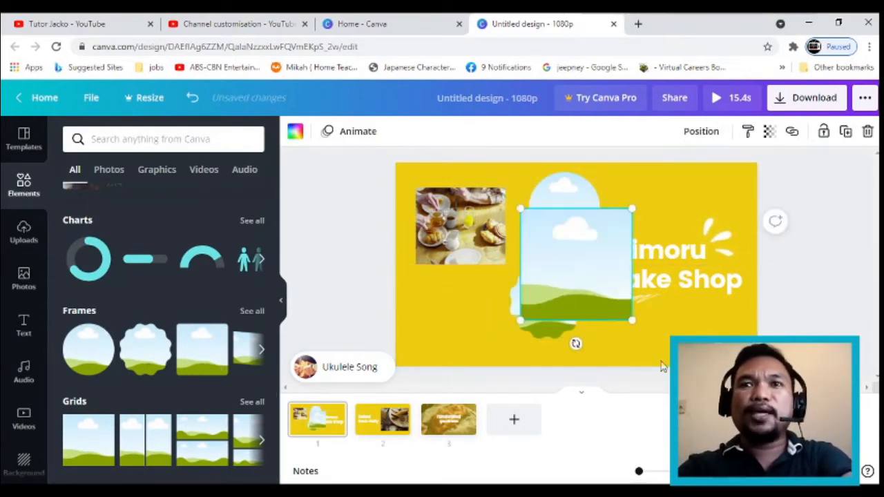
left_click_drag(577, 276, 483, 317)
left_click_drag(538, 362, 495, 318)
left_click_drag(454, 288, 444, 309)
- Reposition the video clip and the circular, scalloped and square frames into an evenly spaced two-by-two arrangement
left_click_drag(461, 226, 456, 211)
left_click_drag(564, 208, 548, 208)
left_click_drag(548, 311, 548, 295)
mouse_move(445, 315)
left_mouse_down()
mouse_move(444, 296)
mouse_move(451, 303)
left_mouse_up()
- Add a landscape rectangle frame, shrink it and place it above the heading in the page's upper right
left_click(261, 350)
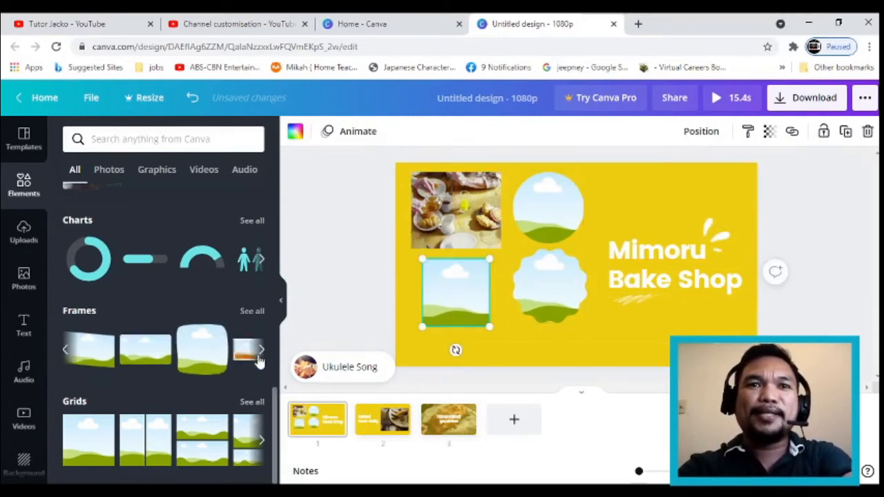
left_click(145, 350)
left_click_drag(675, 321, 576, 289)
left_click_drag(534, 246, 653, 204)
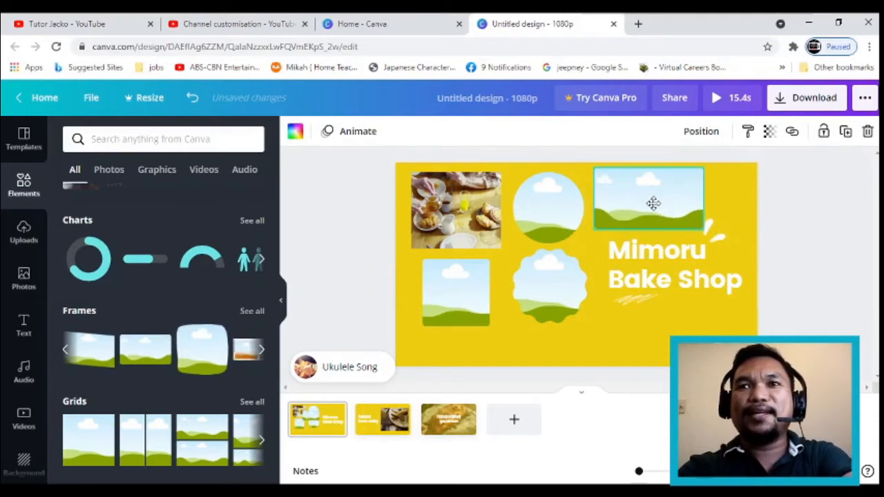
left_click_drag(703, 229, 687, 219)
- Add a slanted-edge landscape frame, shrink it and place it below the heading in the page's lower right
left_click(86, 363)
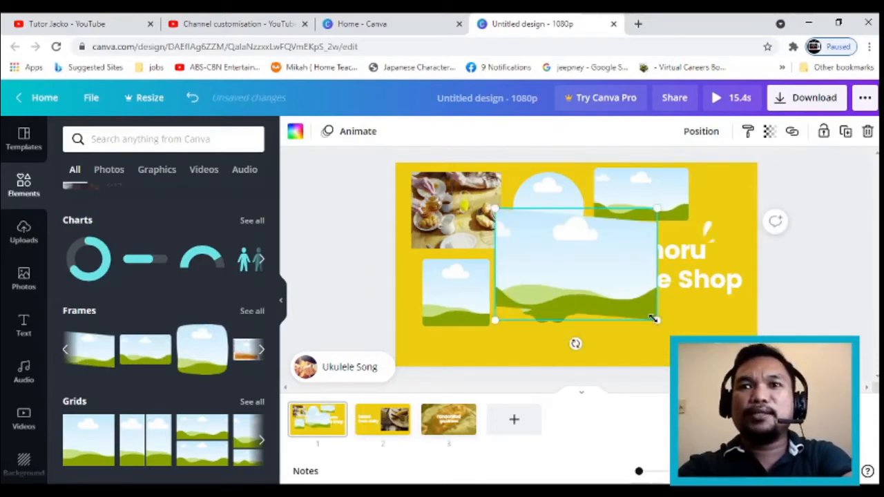
left_click_drag(654, 319, 581, 271)
left_click_drag(544, 241, 672, 337)
- Replace the heading "Mimoru Bake Shop" on page 1 with "How To"
double_click(649, 279)
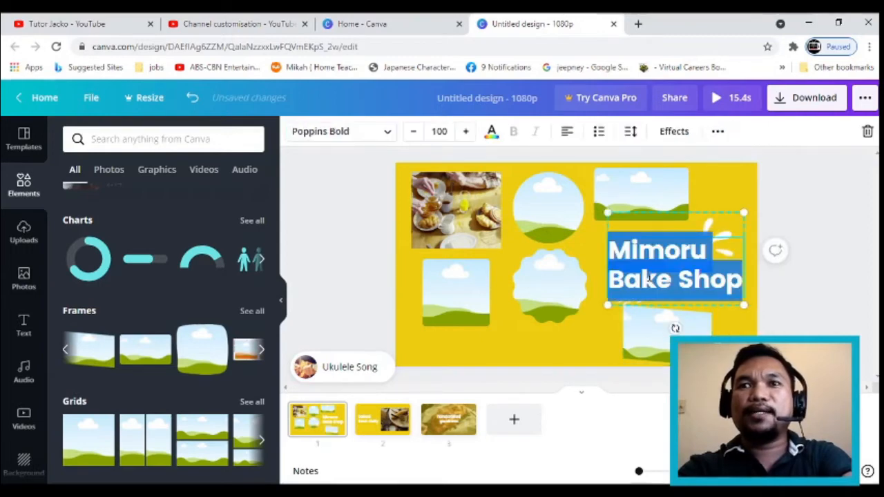
type("Ho")
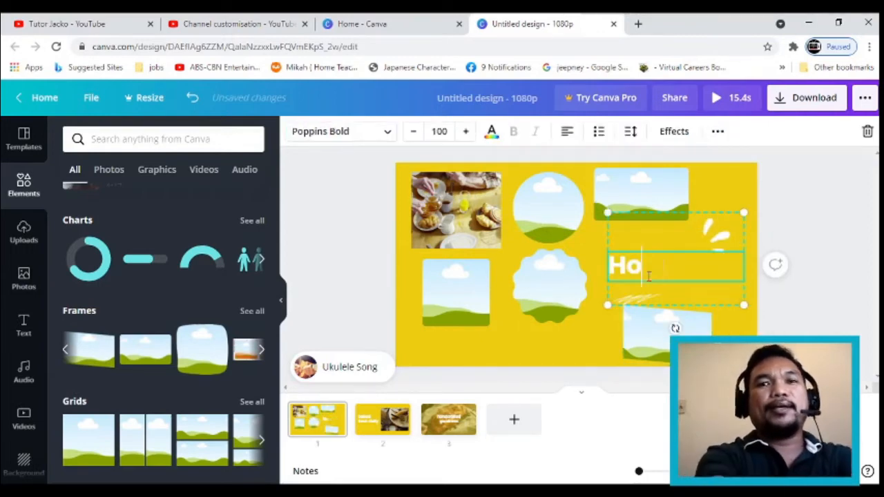
type("w toTo")
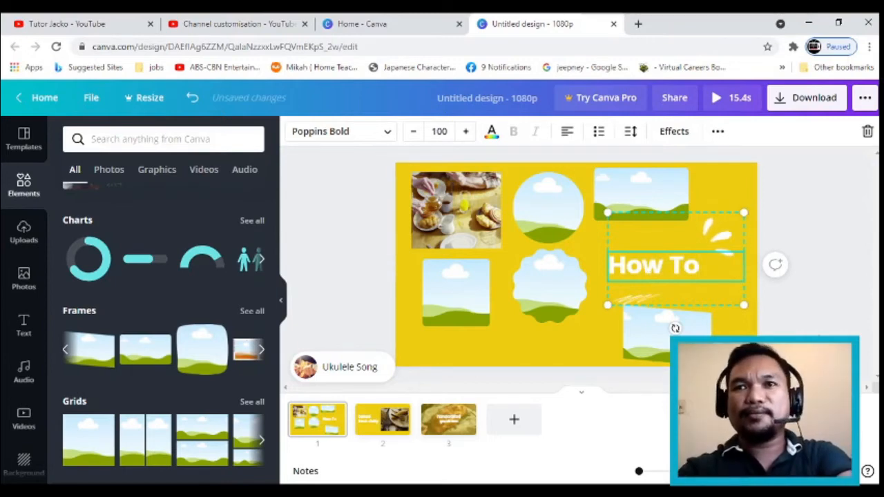
left_click(828, 324)
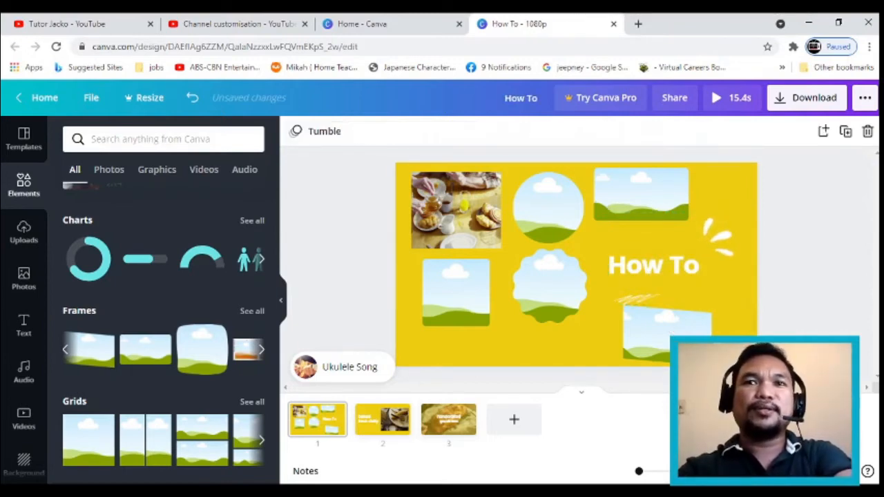
- Delete the breakfast video clip from page 1 and look through more frame shapes
left_click(456, 221)
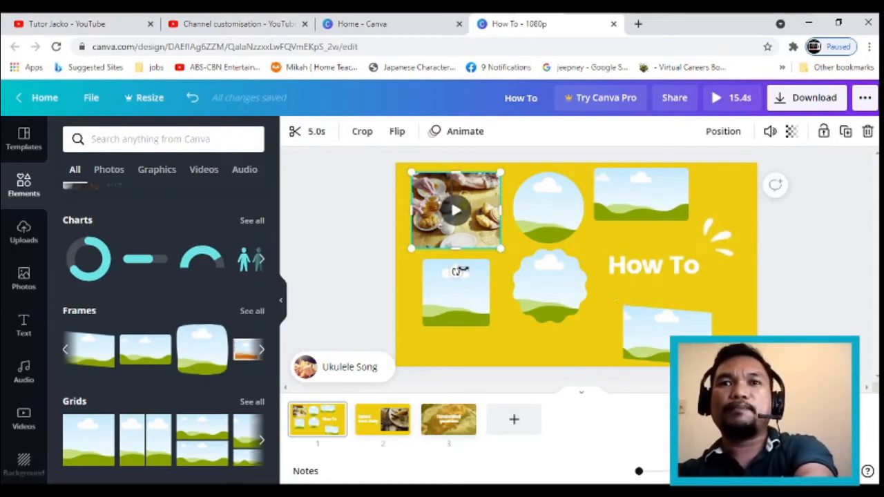
key("Delete")
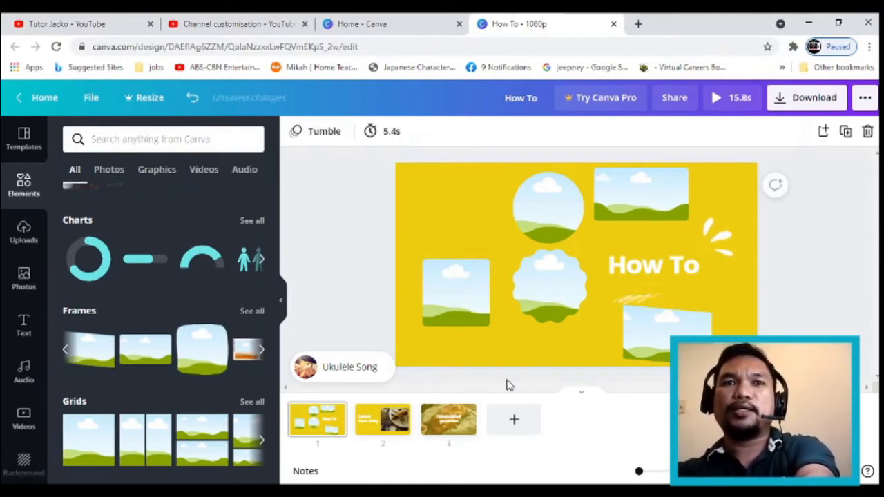
left_click(263, 351)
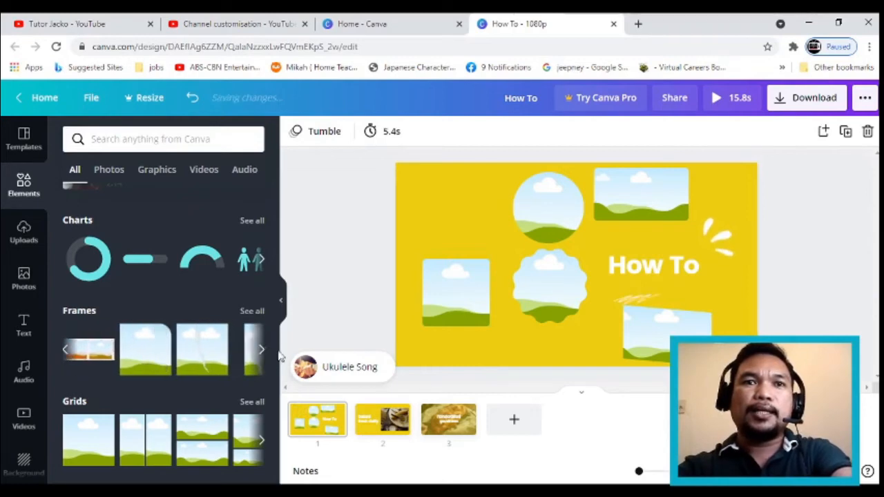
left_click(268, 352)
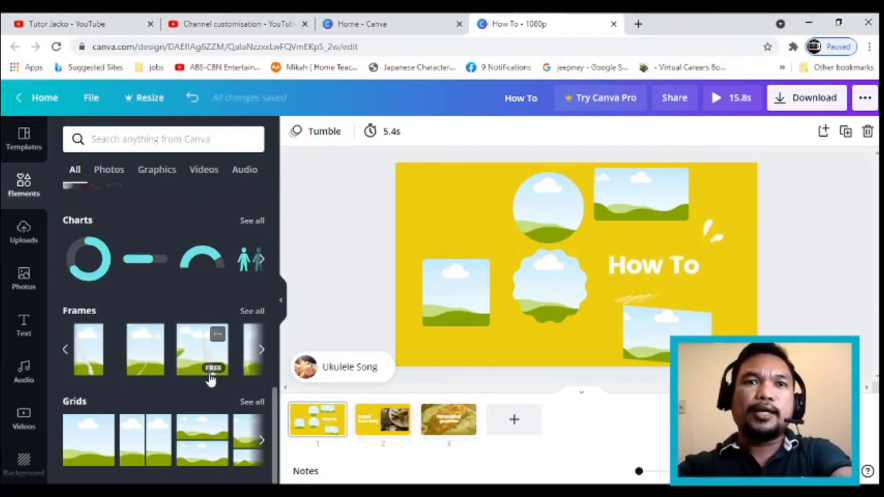
left_click(265, 351)
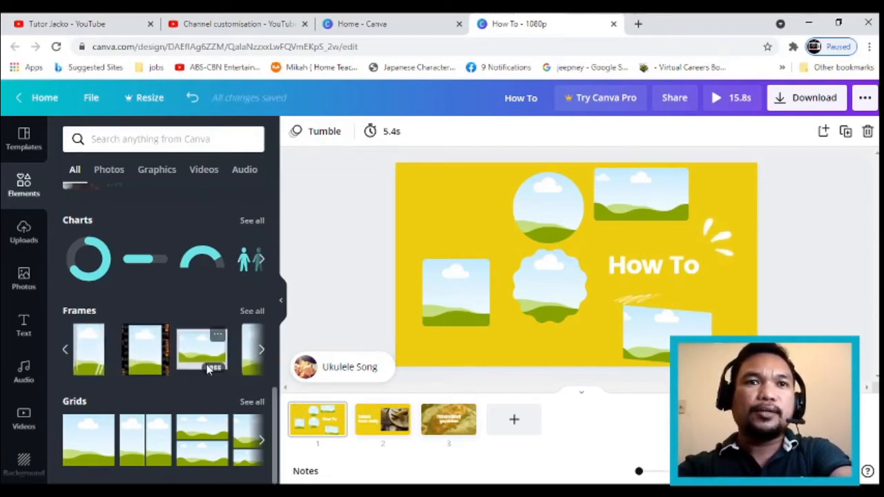
left_click(261, 353)
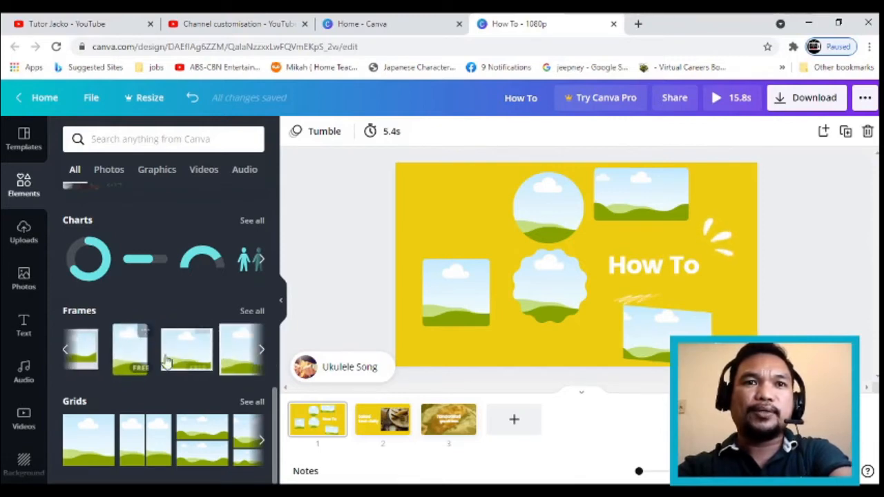
left_click(187, 351)
left_click_drag(532, 303, 465, 266)
key("Delete")
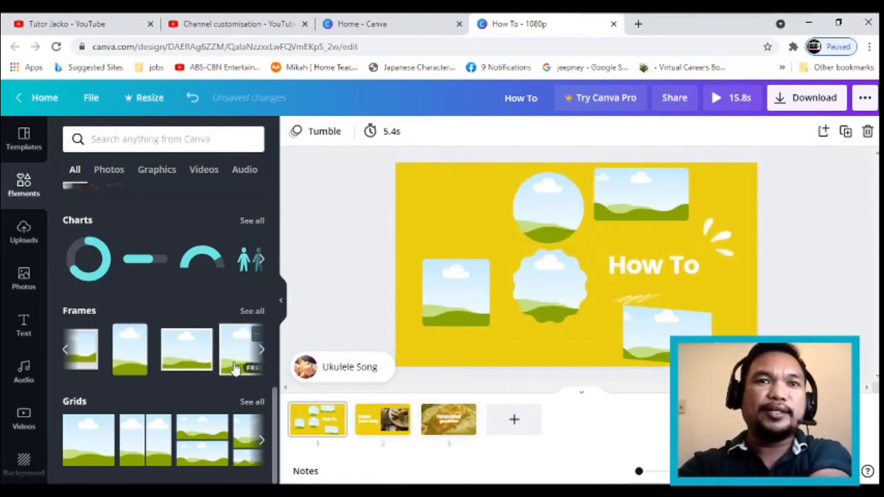
left_click(82, 462)
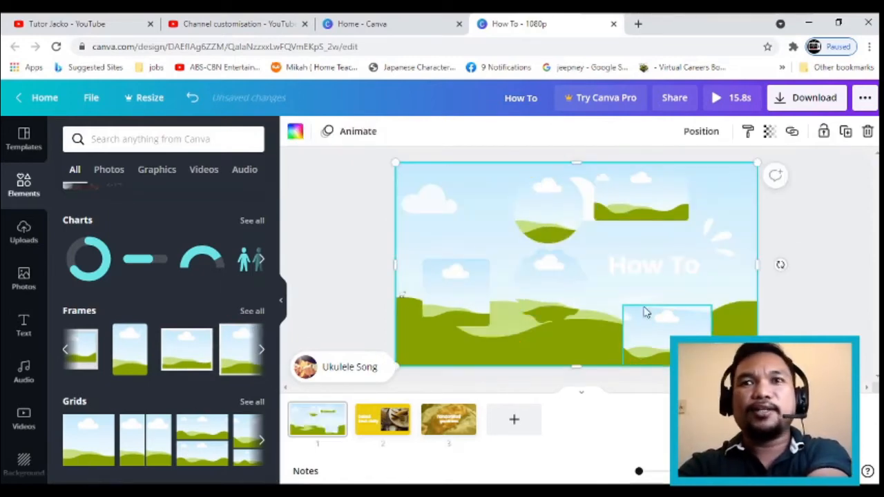
key("ctrl+z")
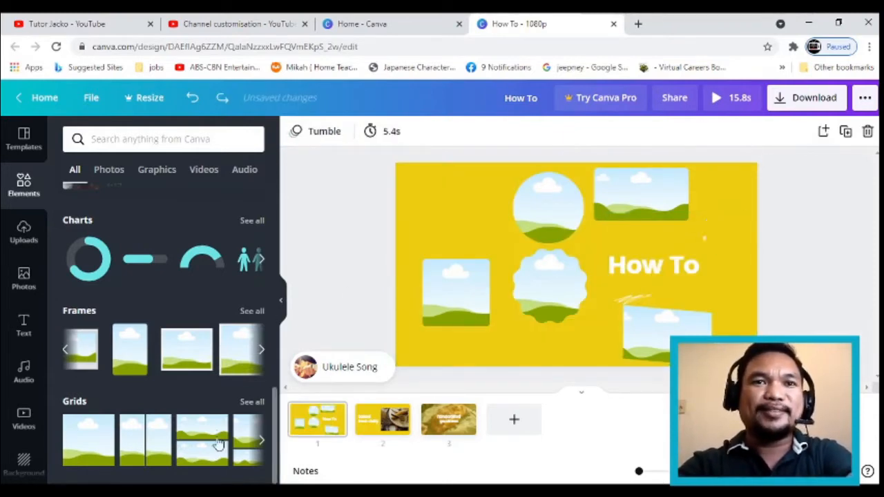
- Add a rounded portrait frame to the page's upper-left corner and move the square frame below it
left_click(121, 366)
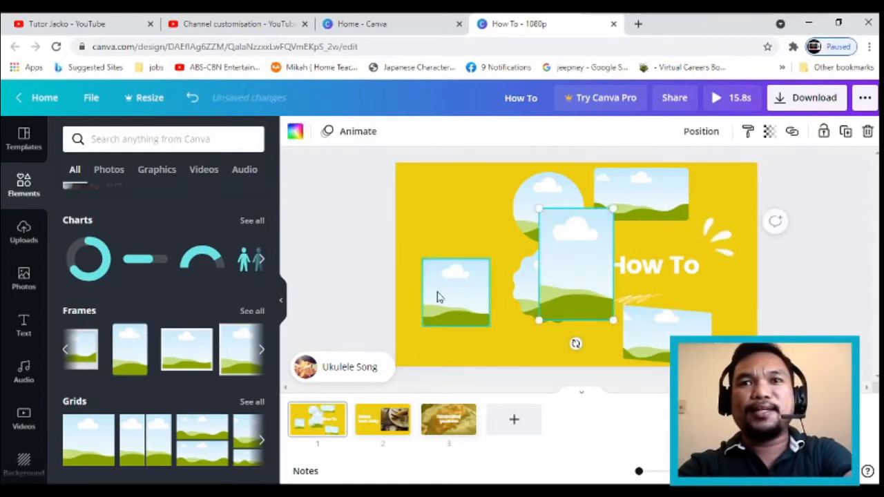
left_click_drag(438, 296, 454, 318)
left_click_drag(572, 256, 442, 210)
- Move the scalloped frame down beside the square frame and shift the circular frame closer to the portrait frame
left_click_drag(543, 274, 562, 292)
left_click(549, 215)
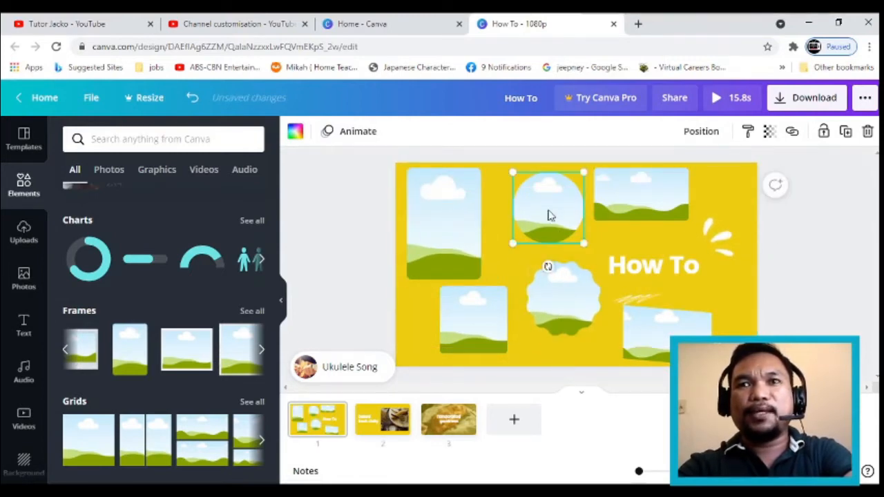
left_click_drag(549, 215, 533, 211)
left_click_drag(582, 310, 579, 326)
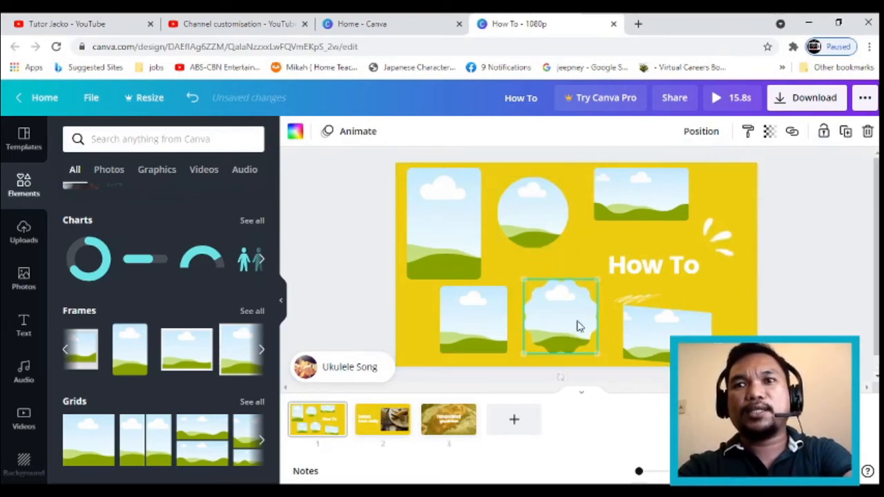
- Nudge the "How To" heading group slightly upward, away from the slanted frame
left_click(678, 277)
key("Up")
key("Up")
key("Up")
key("Up")
key("Up")
key("Up")
key("Up")
key("Up")
key("Up")
key("Up")
key("Up")
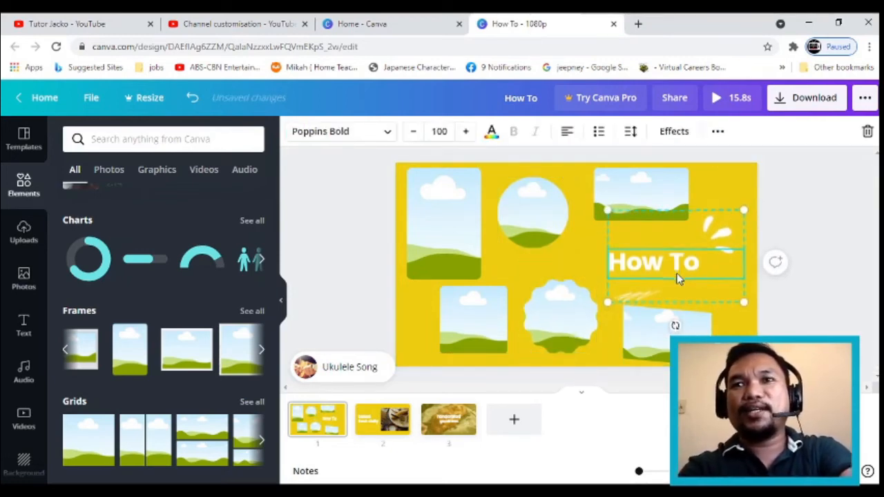
left_click(813, 217)
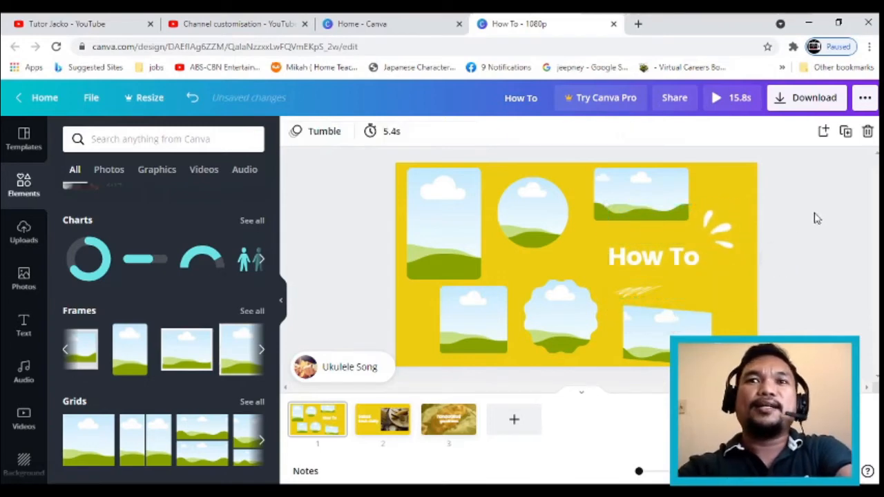
- Fill the portrait frame with the first uploaded photo of the man wearing a headset and pointing sideways
left_click(25, 238)
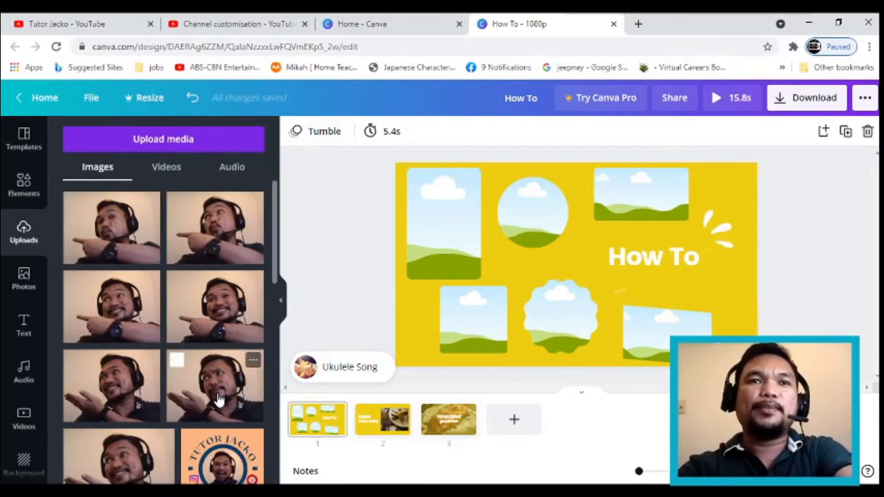
left_click(111, 228)
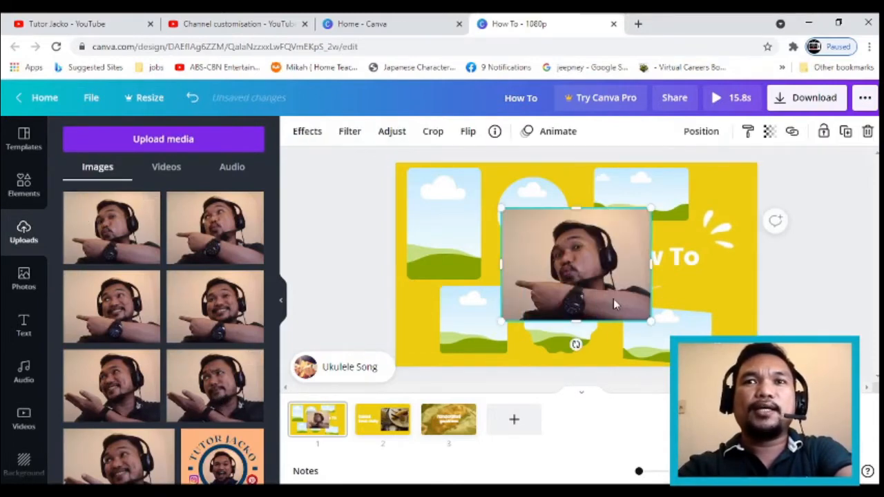
left_click_drag(582, 276, 454, 242)
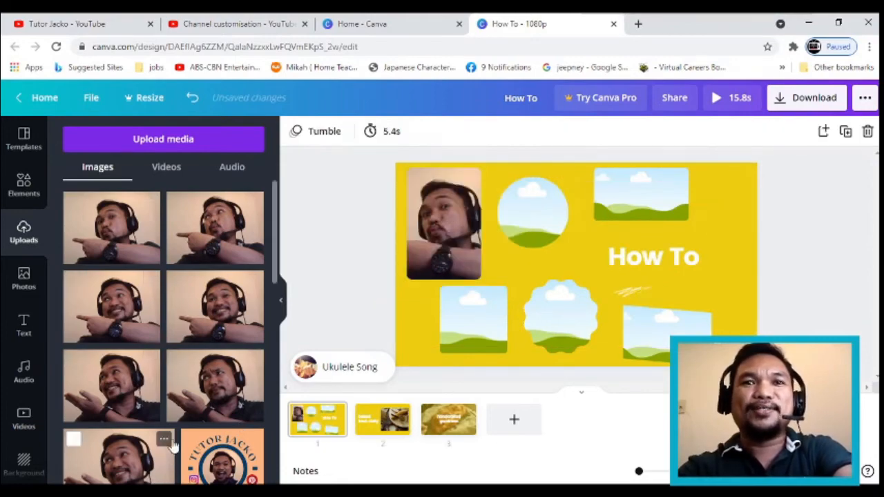
- Fill the landscape frame with the uploaded couple photo and the circular frame with a smiling headset portrait
scroll(173, 445, "down", 3)
scroll(173, 446, "up", 3)
scroll(199, 406, "down", 14)
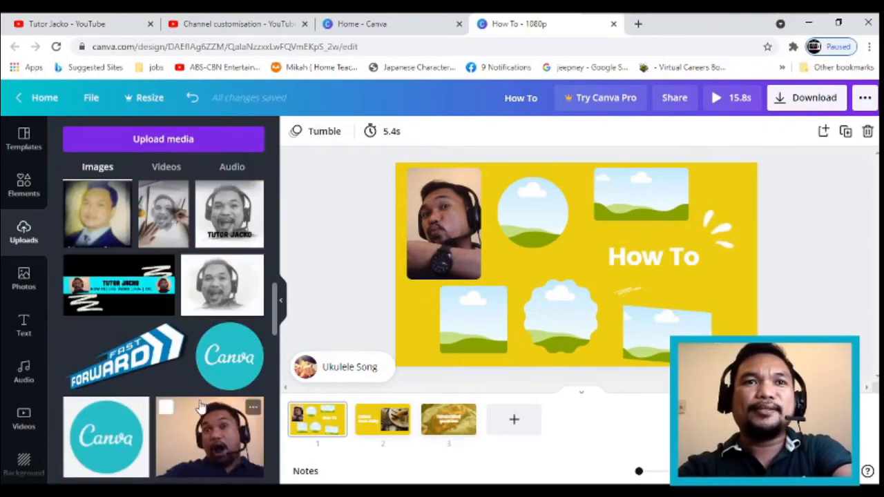
left_click_drag(214, 338, 641, 195)
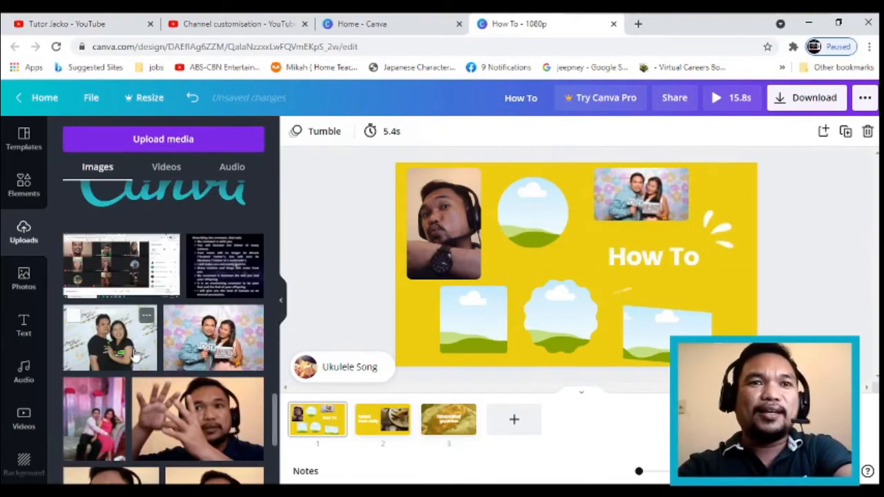
scroll(197, 450, "down", 3)
left_click_drag(109, 303, 534, 208)
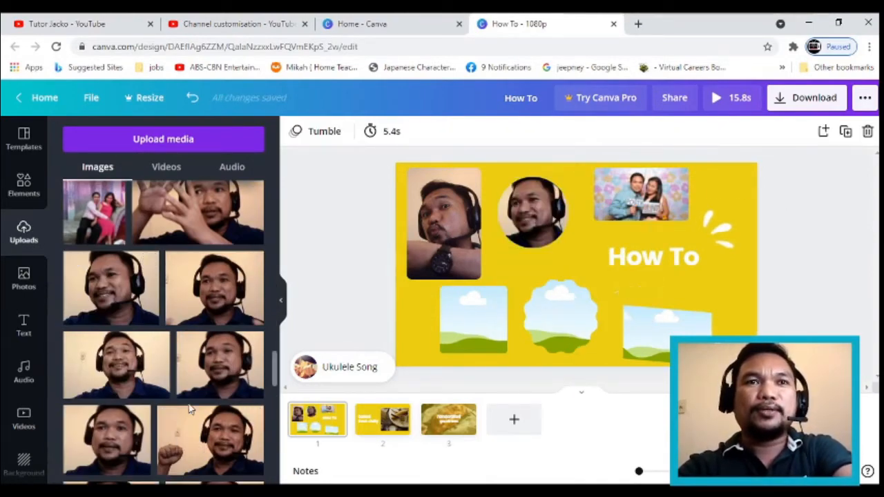
- Fill the square frame with the uploaded selfie of a man beside the water
scroll(183, 412, "down", 3)
scroll(168, 419, "up", 3)
scroll(167, 419, "down", 3)
left_click_drag(104, 349, 473, 319)
- Fill the scalloped frame with the photo of the man's raised arm and the slanted frame with the seated man in black
scroll(197, 470, "down", 3)
left_click_drag(215, 306, 561, 318)
left_click_drag(111, 306, 667, 331)
- Try brown, navy, orange, green and teal backgrounds on page 1, and settle on light blue
left_click(750, 178)
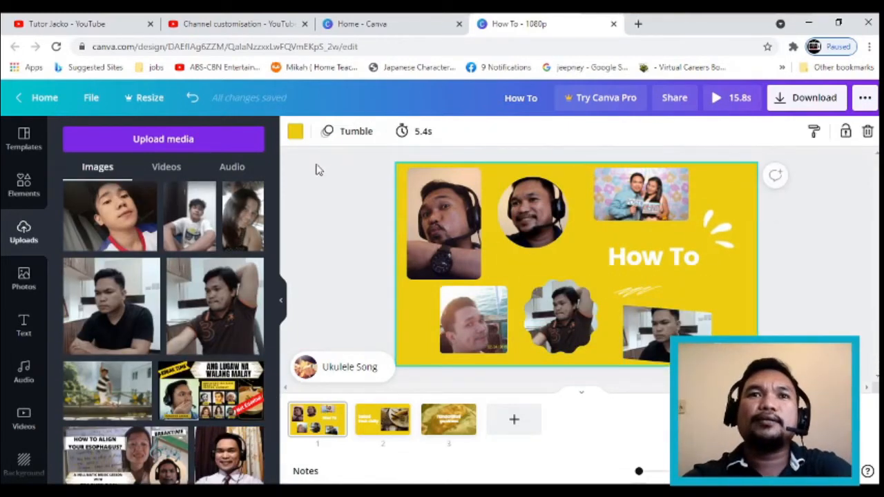
left_click(294, 131)
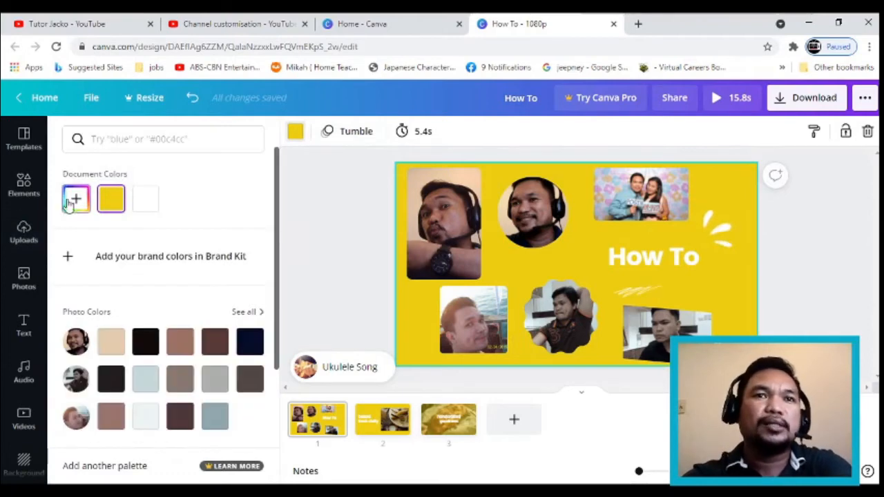
left_click(220, 342)
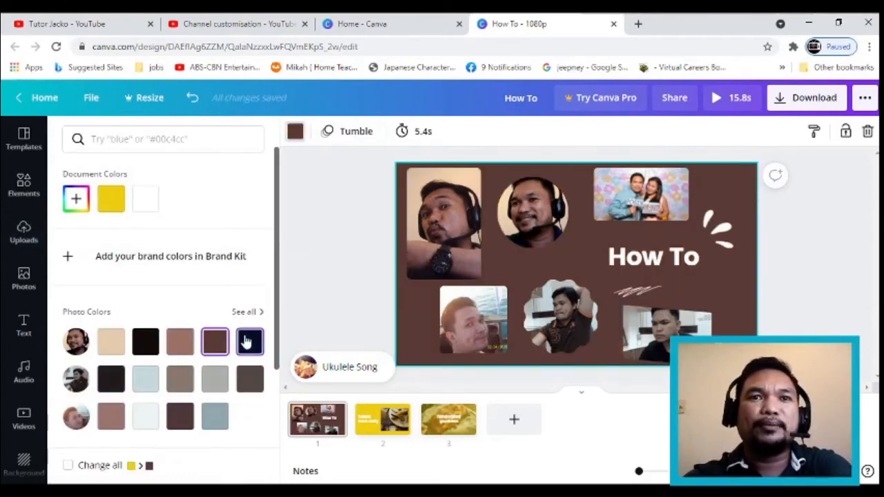
left_click(247, 341)
scroll(220, 395, "down", 3)
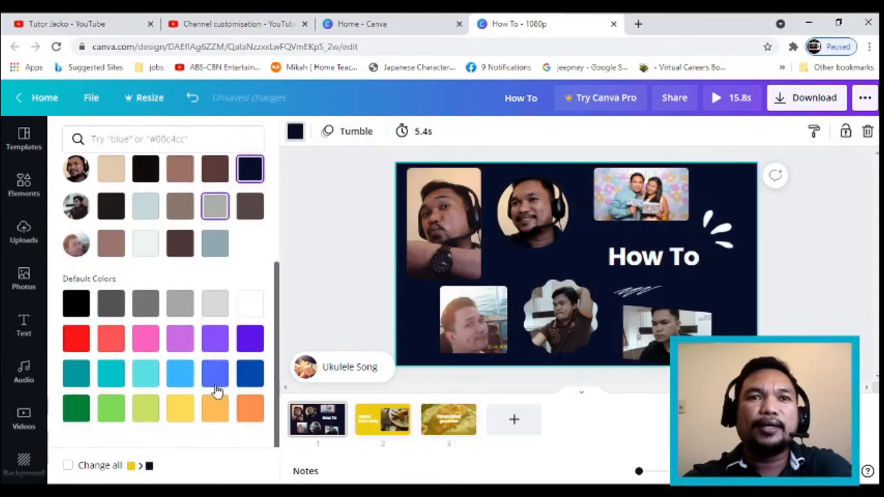
left_click(251, 409)
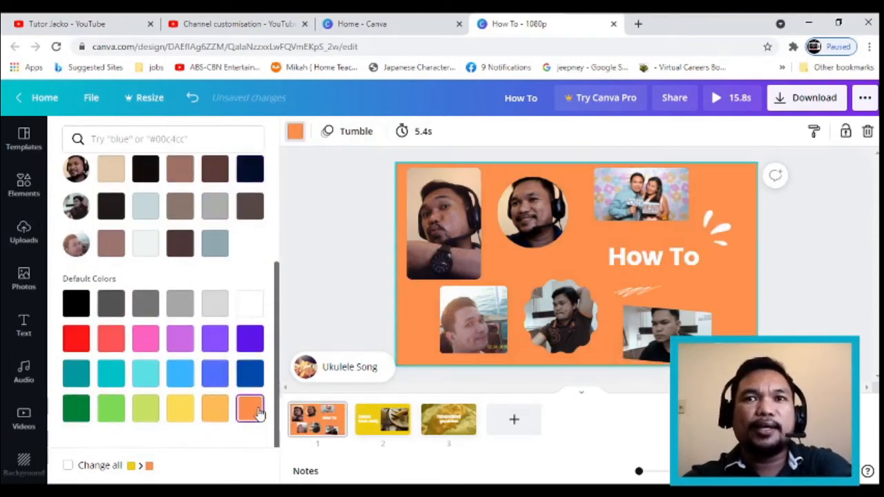
left_click(82, 415)
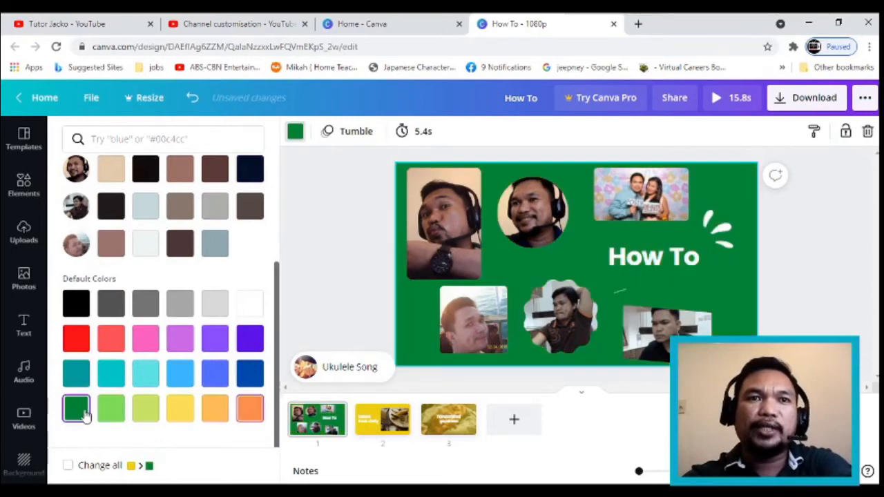
left_click(76, 371)
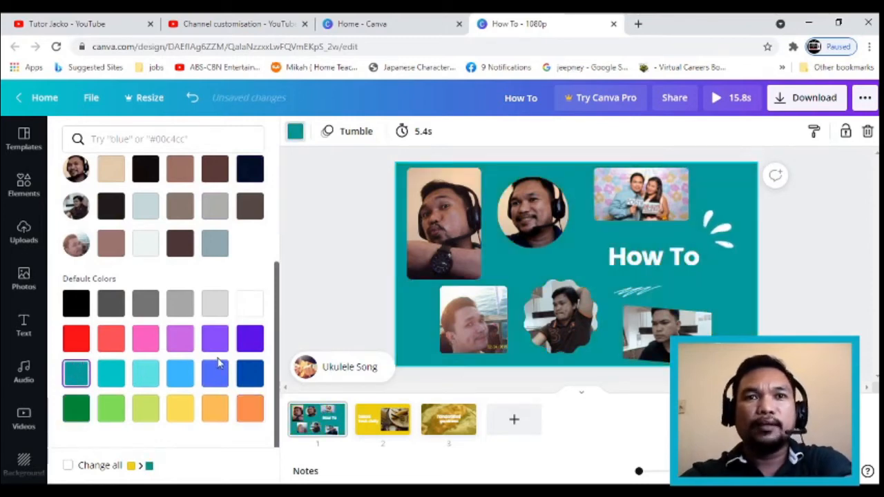
left_click(180, 373)
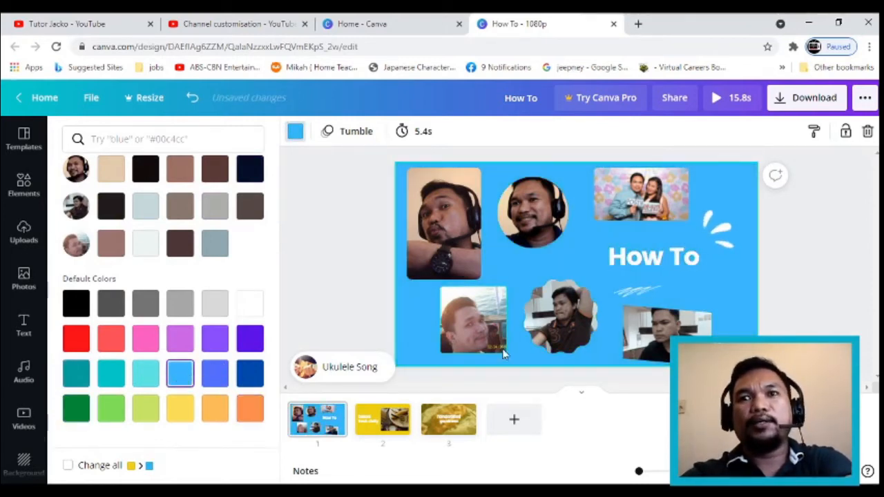
- Move the scalloped photo up and the couple photo slightly down on page 1, and preview the video
left_click_drag(561, 324, 561, 305)
left_click_drag(641, 198, 633, 208)
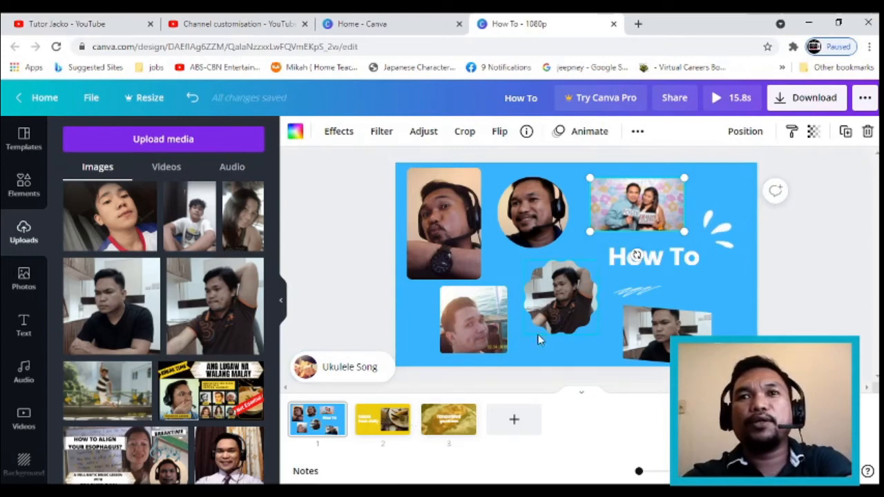
left_click(716, 100)
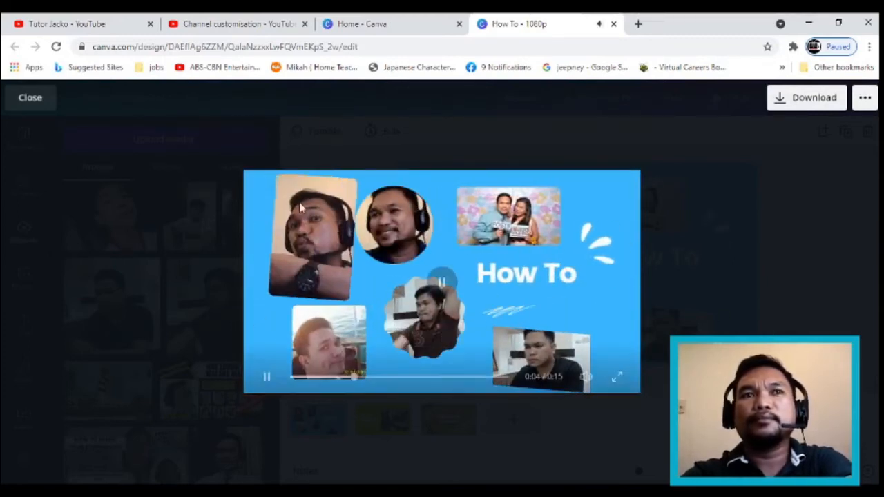
key("Escape")
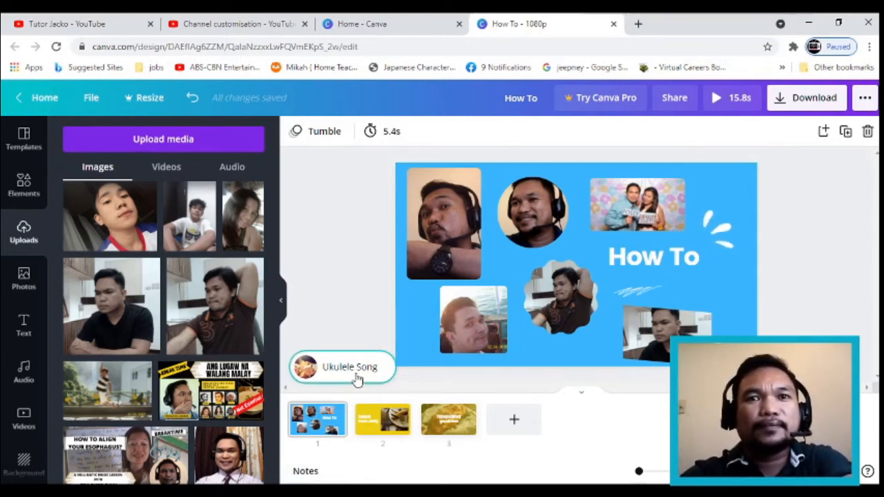
- Delete the food photo from page 2
left_click(374, 418)
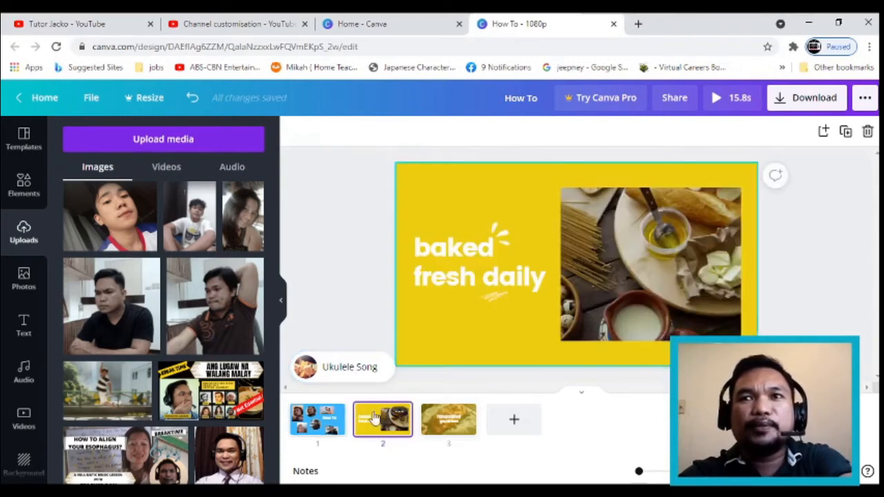
left_click(301, 422)
left_click(400, 415)
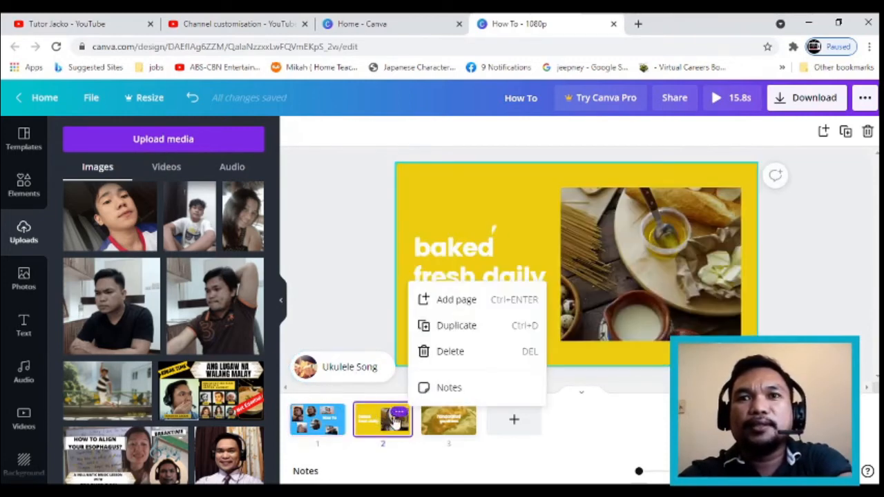
left_click(793, 289)
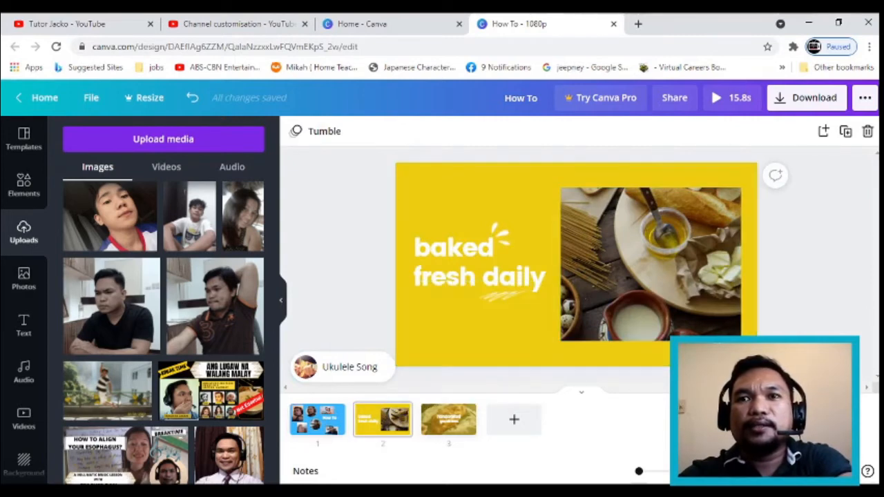
left_click(705, 296)
key("Delete")
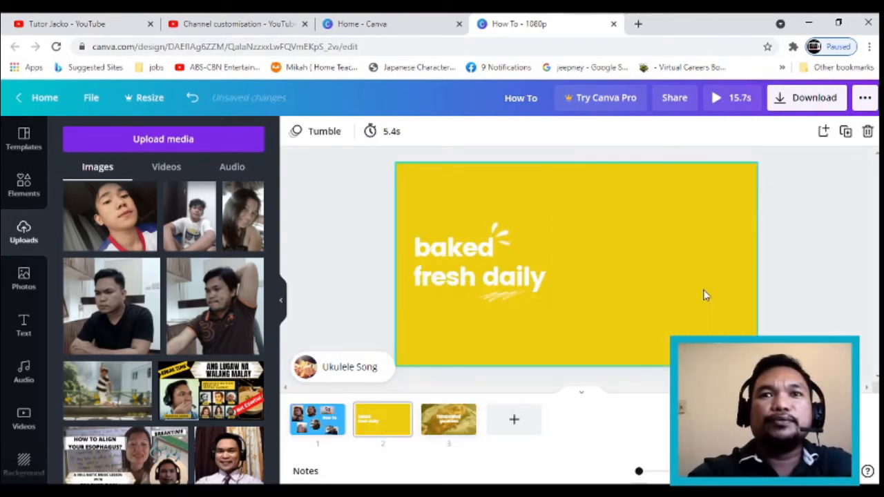
- Replace the "baked fresh daily" text on page 2 with "Reactions"
double_click(462, 271)
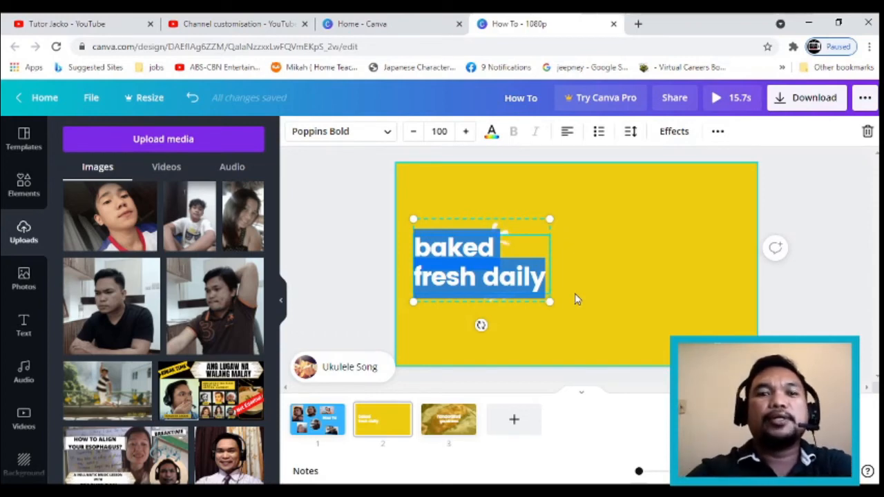
type("Music")
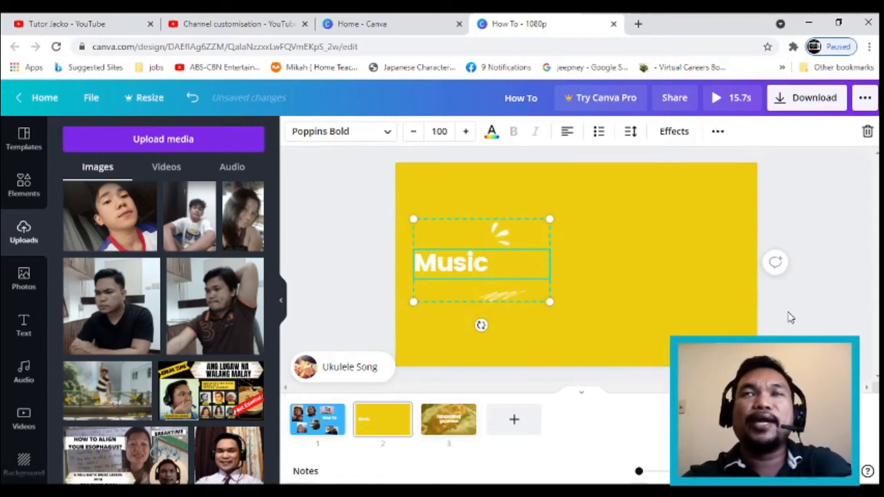
key("BackSpace")
key("BackSpace")
key("BackSpace")
key("BackSpace")
key("BackSpace")
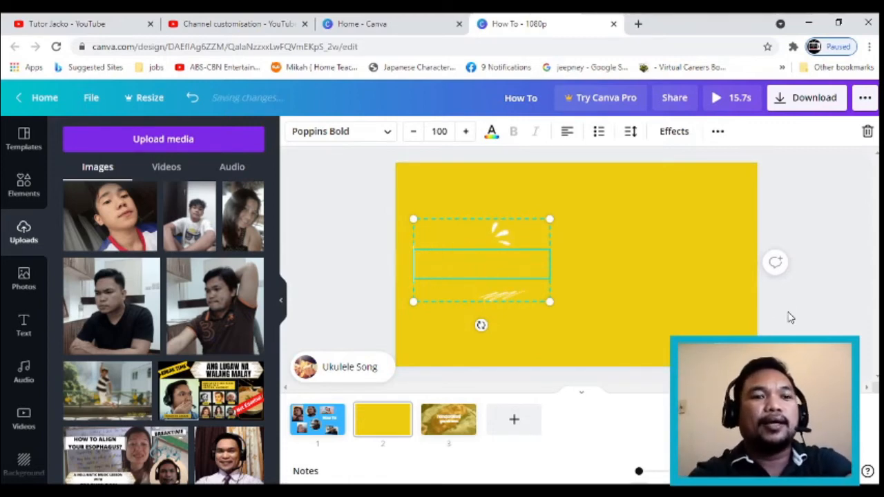
type("React")
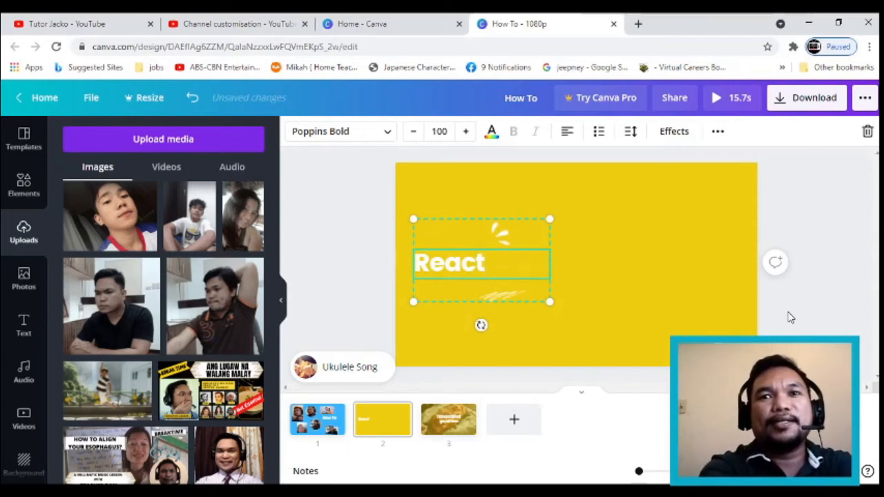
type("ions")
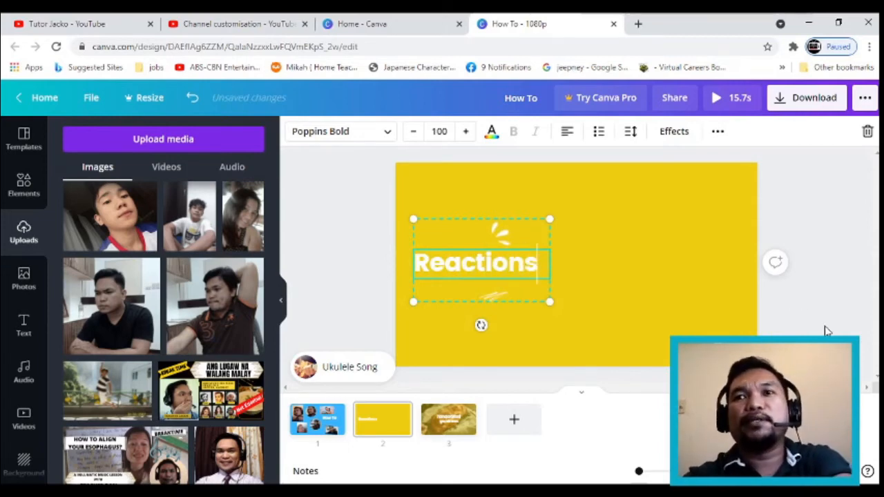
left_click(824, 326)
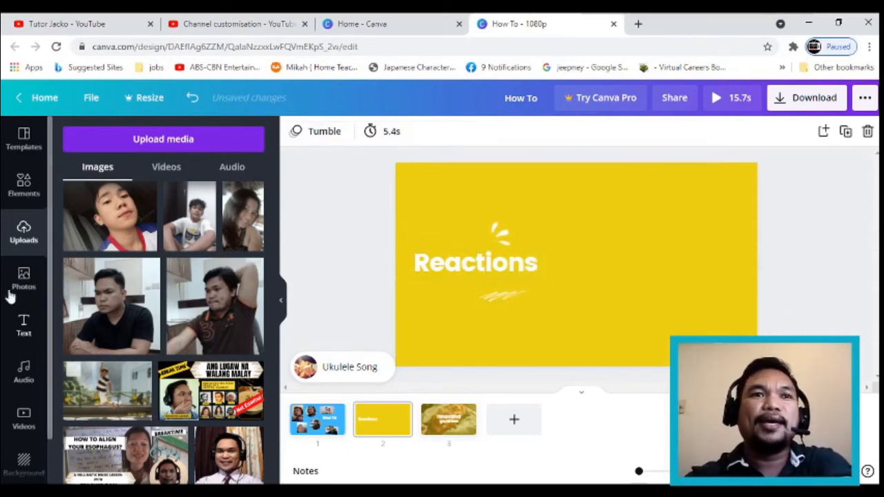
- Add a rounded portrait frame in page 2's upper-right corner and a rounded square frame beside it
left_click(22, 181)
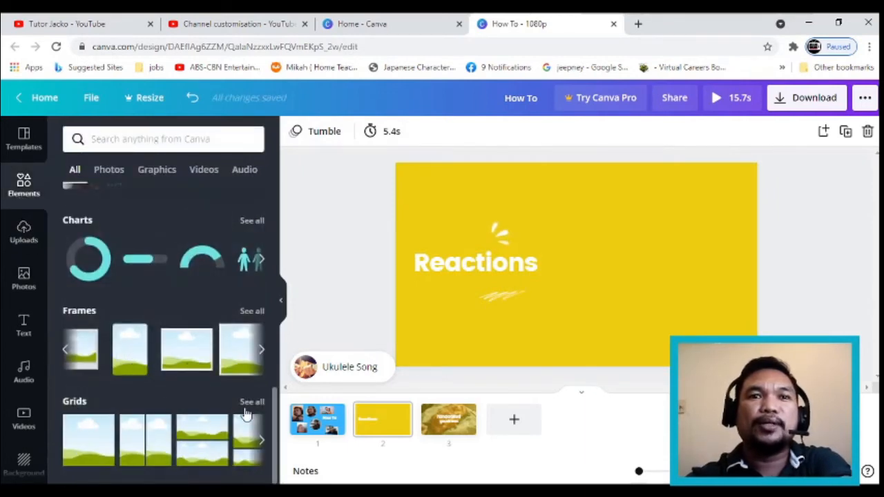
left_click(252, 312)
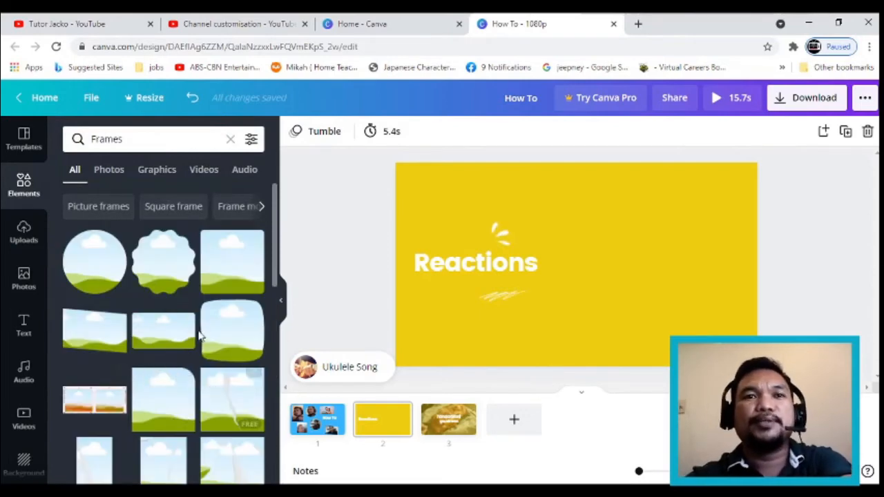
scroll(199, 425, "down", 3)
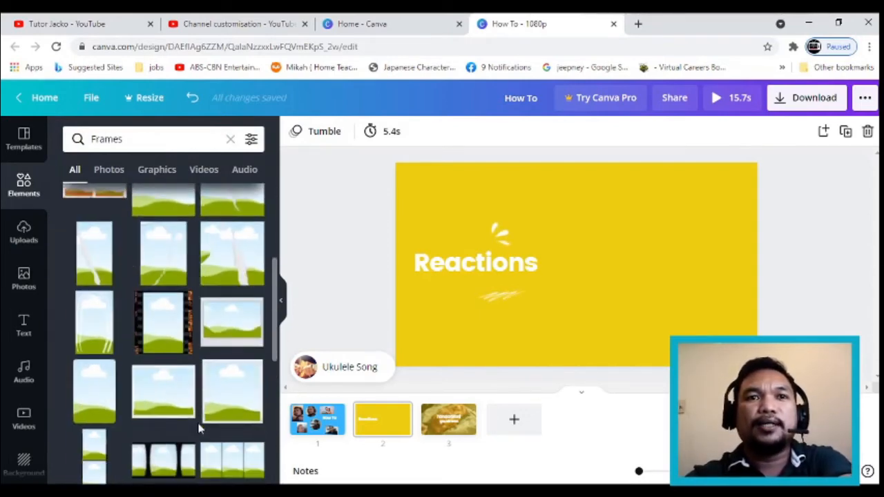
scroll(216, 407, "down", 3)
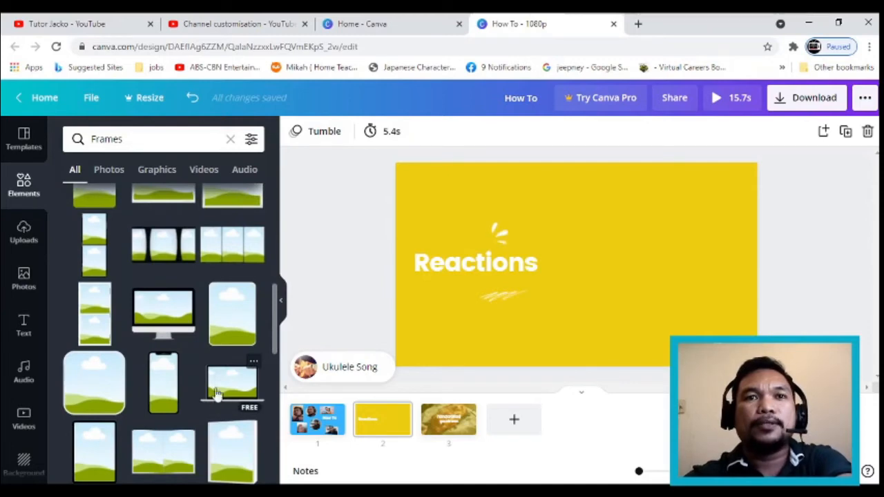
left_click(97, 387)
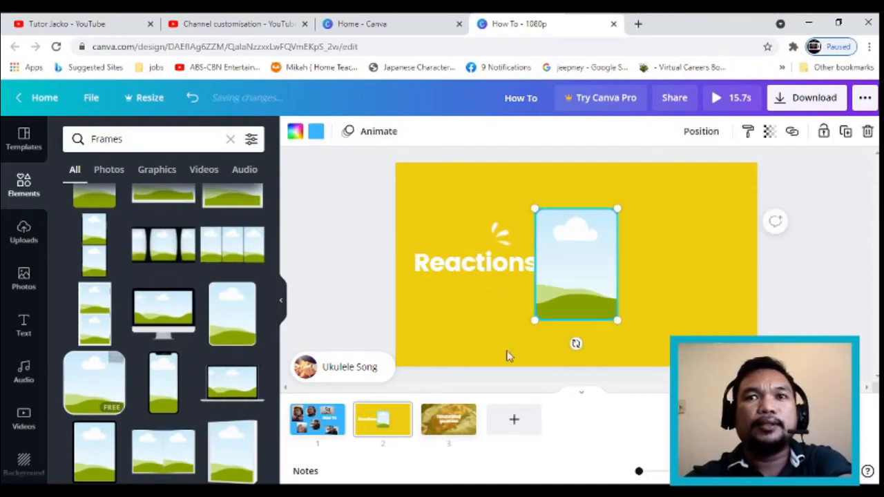
left_click_drag(580, 283, 715, 244)
left_click(94, 384)
left_click_drag(604, 255, 624, 221)
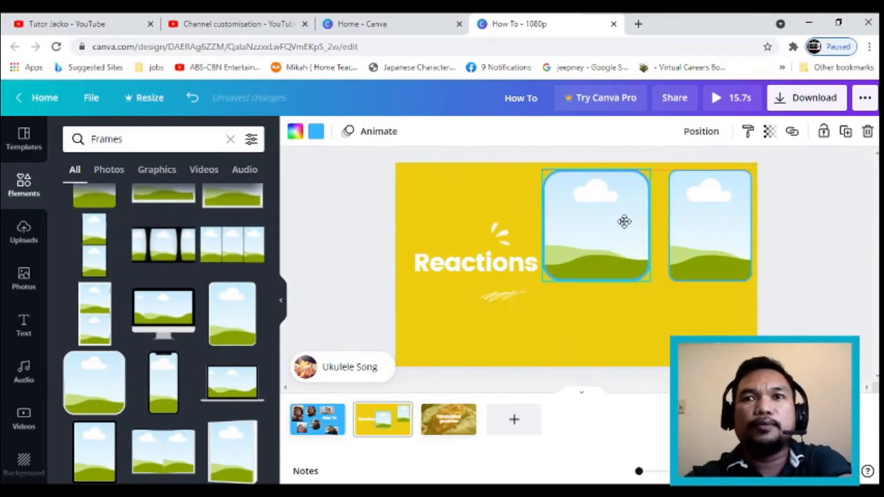
- Add a laptop frame in page 2's upper-left corner and three square frames in a row along the lower right
left_click(238, 390)
left_click_drag(643, 319, 499, 226)
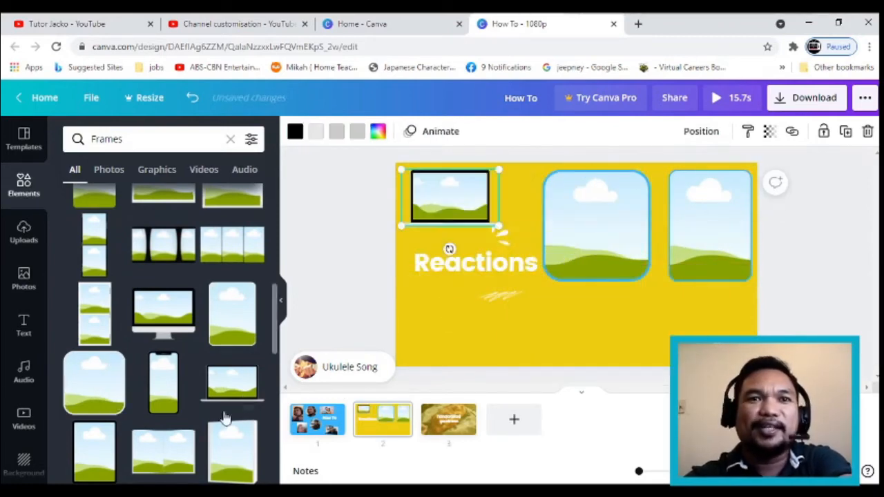
scroll(225, 417, "down", 3)
scroll(263, 292, "down", 3)
left_click_drag(158, 299, 541, 328)
- Add a circular frame in page 2's lower-left corner and shift the "Reactions" text slightly down and left
scroll(158, 405, "down", 6)
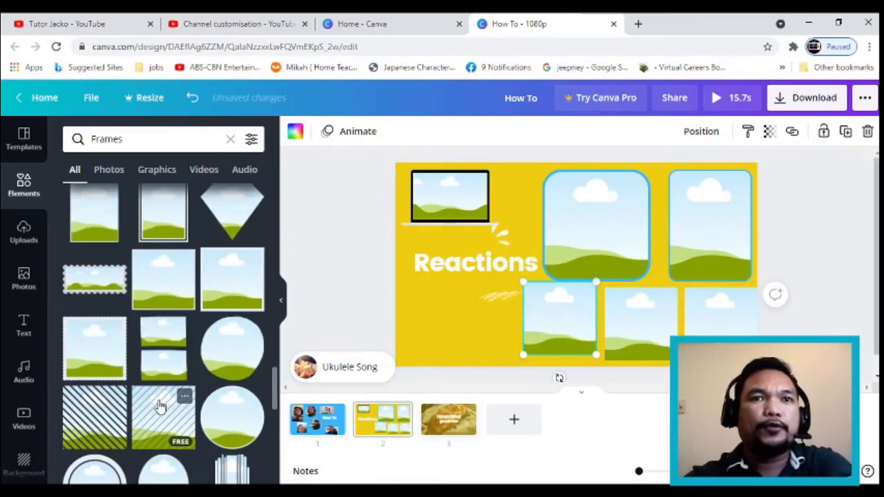
left_click_drag(232, 214, 446, 328)
left_click_drag(481, 278, 462, 278)
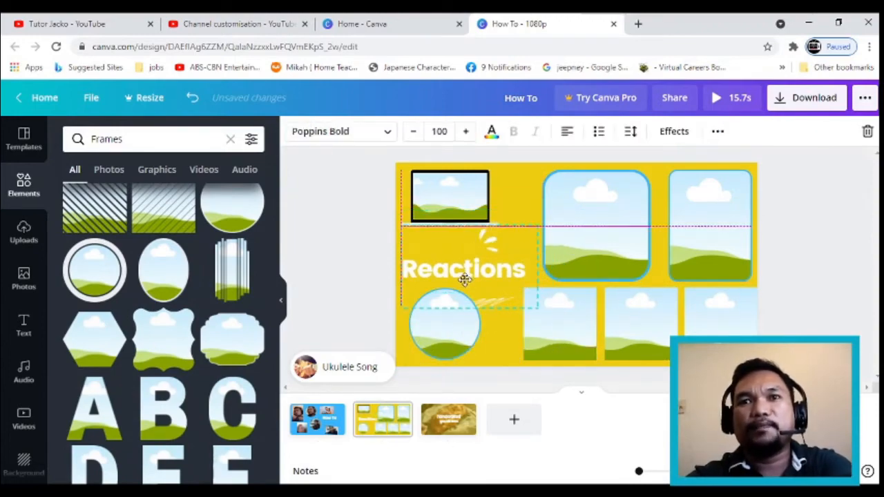
left_click_drag(466, 345, 462, 349)
- Fill the rounded square frame on page 2 with the uploaded "How to align your esophagus?" image
left_click(23, 232)
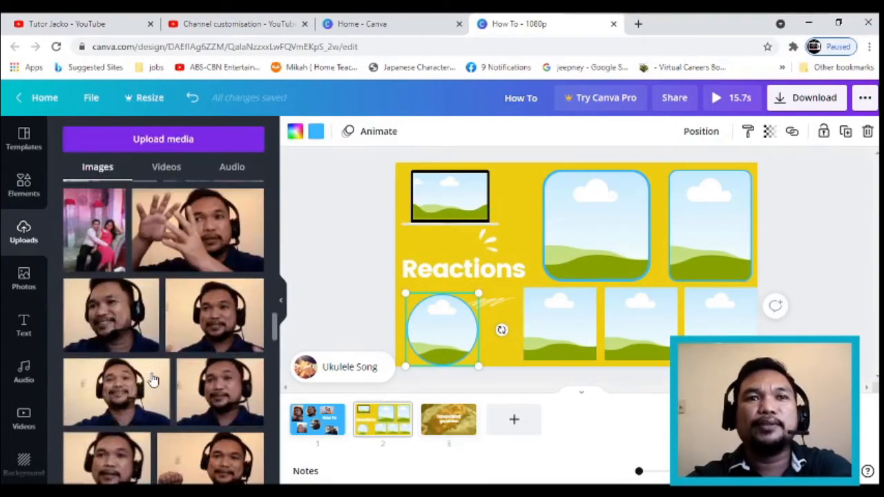
scroll(152, 381, "down", 5)
left_click(131, 250)
left_click_drag(633, 280, 594, 237)
double_click(630, 239)
left_click(340, 280)
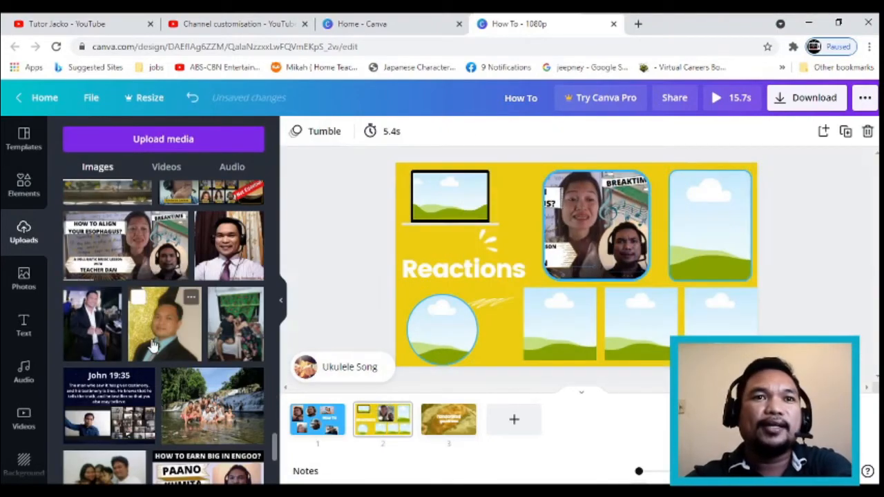
- Fill the rounded portrait frame with the headset photo in shirt and tie, and the circular frame with the suited portrait on gold
left_click(229, 246)
left_click_drag(599, 270, 739, 226)
left_click(434, 425)
left_click_drag(164, 325, 442, 329)
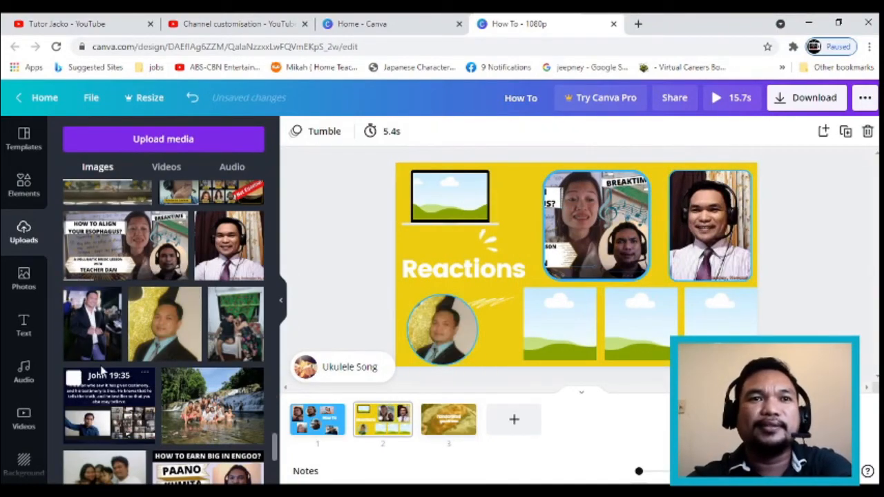
- Fill the rightmost lower square frame with the standing man in a suit and the middle one with the seated man in black
left_click_drag(92, 325, 727, 304)
double_click(729, 299)
scroll(163, 311, "up", 3)
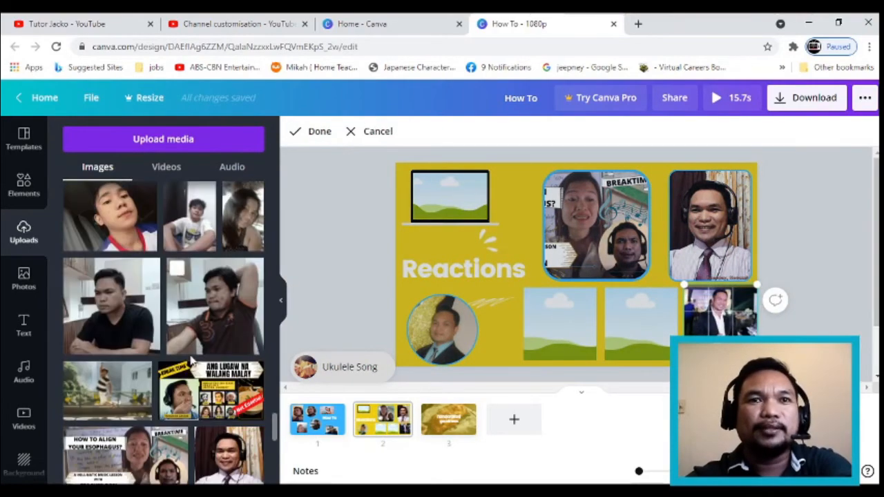
left_click_drag(111, 306, 641, 324)
scroll(178, 380, "down", 10)
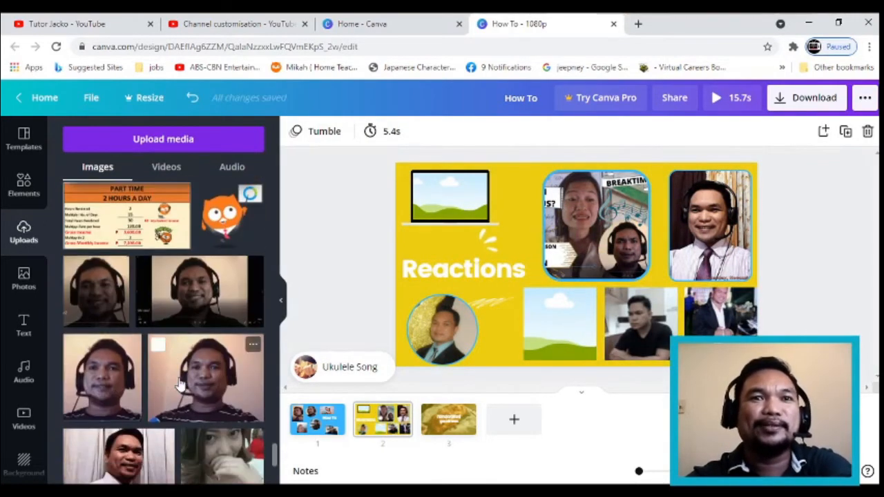
- Fill the remaining empty square frame on page 2 with the headset photo in the dark striped shirt
scroll(186, 380, "up", 3)
left_click(200, 379)
left_click_drag(559, 295, 561, 332)
- Fill the laptop frame on page 2 with the uploaded "HOW TO APPLY?" image and preview the video
scroll(192, 369, "up", 5)
left_click(146, 366)
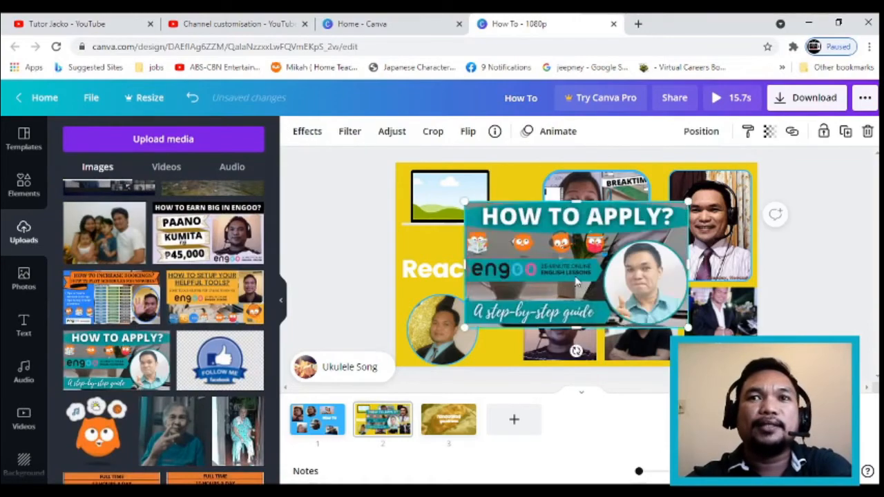
left_click_drag(629, 265, 475, 216)
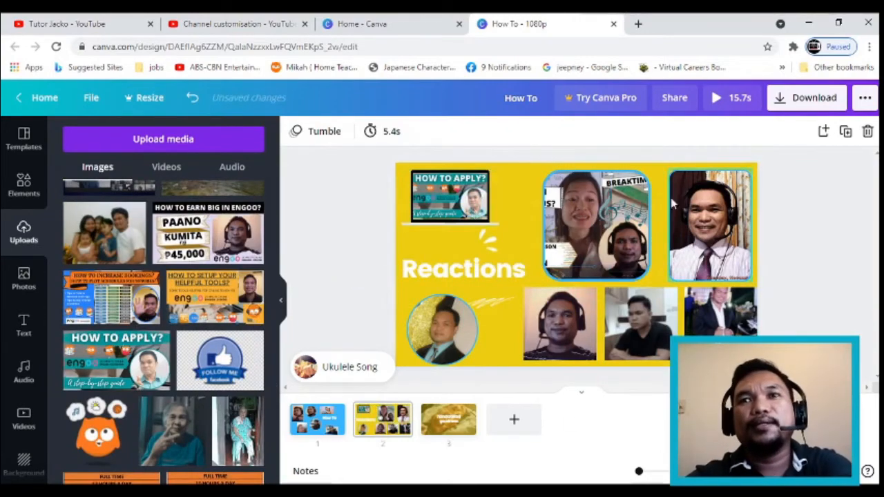
left_click(718, 97)
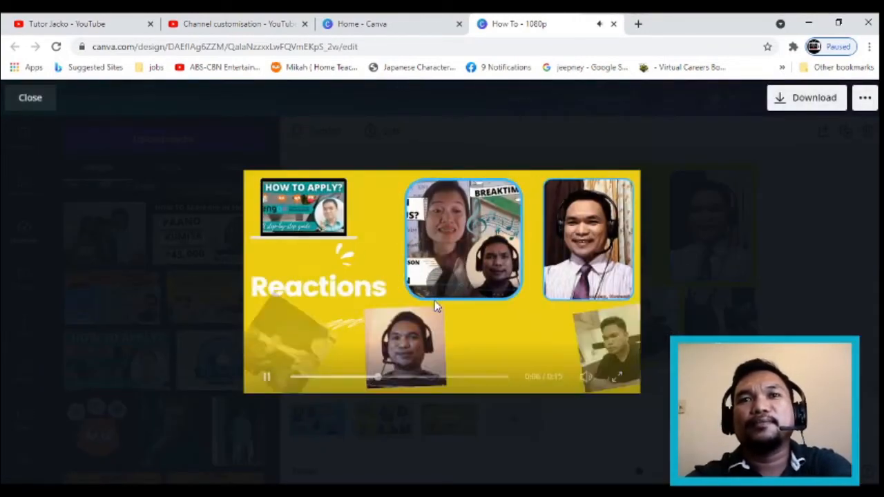
key("Escape")
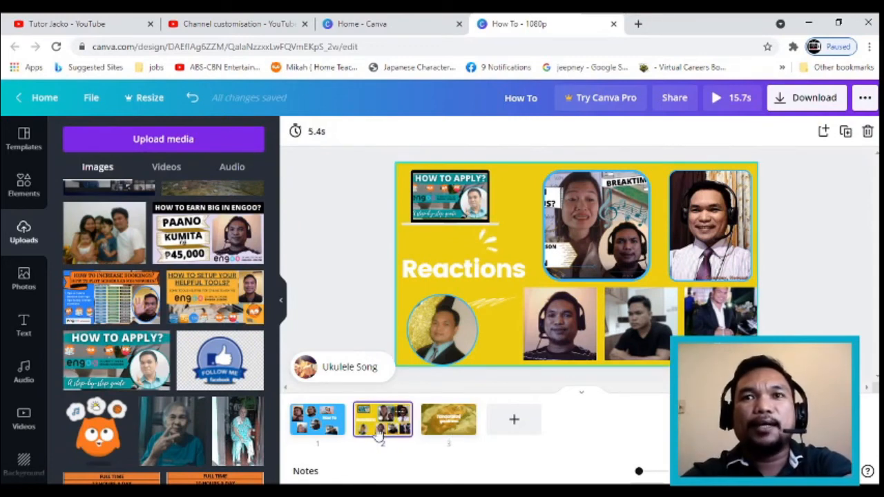
- Change page 2's background colour to the light blue already used in the document
left_click(501, 173)
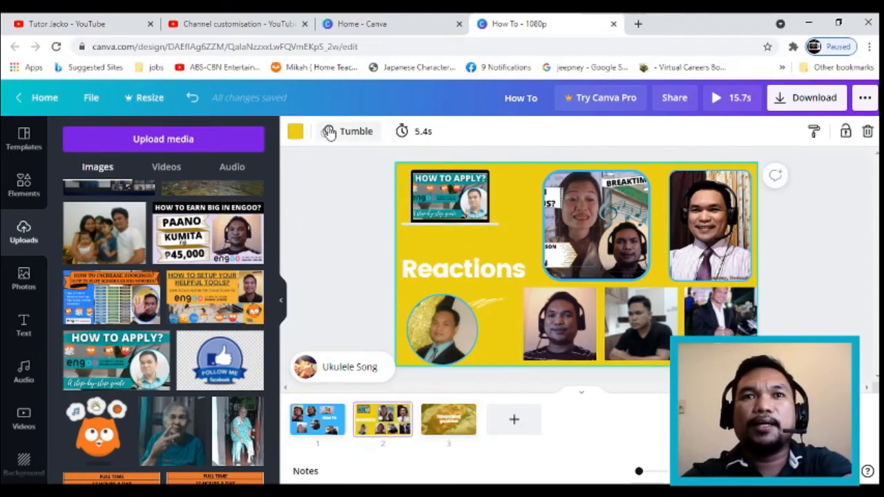
left_click(295, 133)
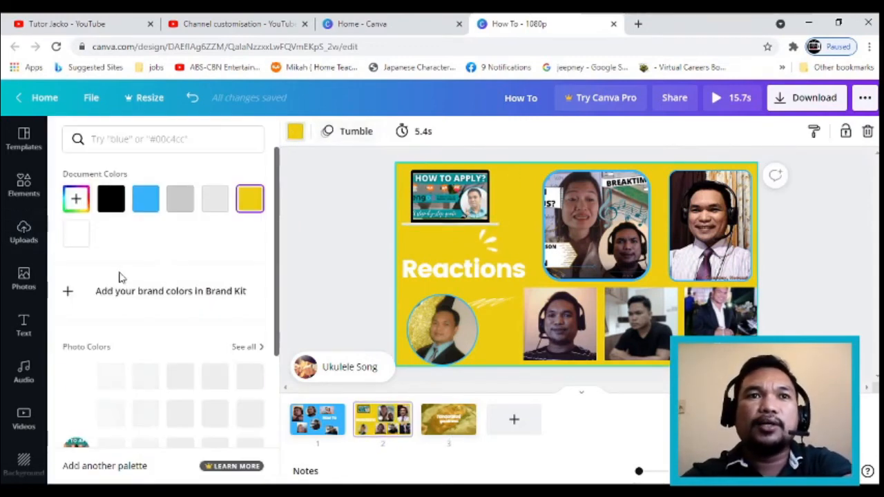
left_click(146, 199)
- Replace the "handcrafted goodness" text on page 3 with "AND MORE...."
left_click(444, 430)
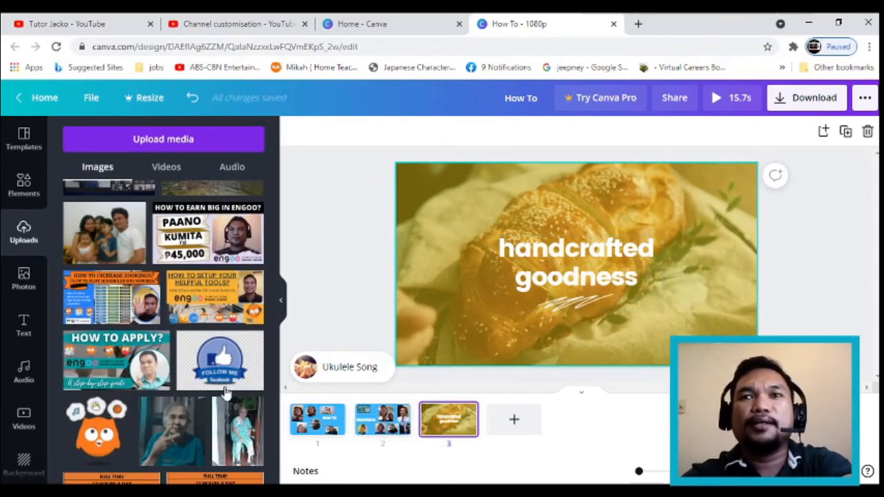
left_click(608, 254)
left_click(609, 254)
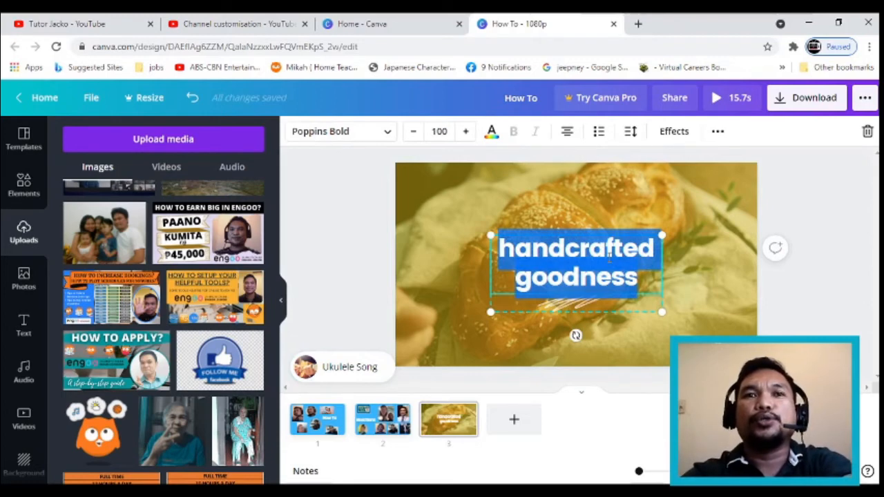
type("AND MORE")
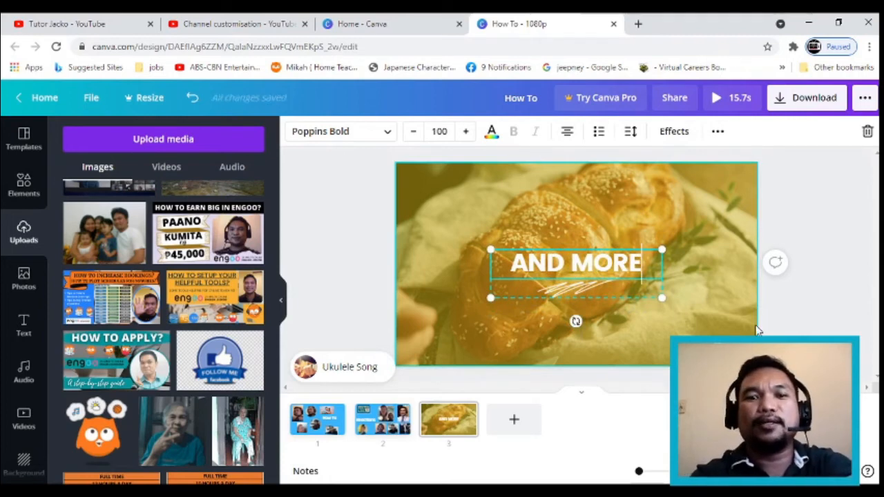
type("....")
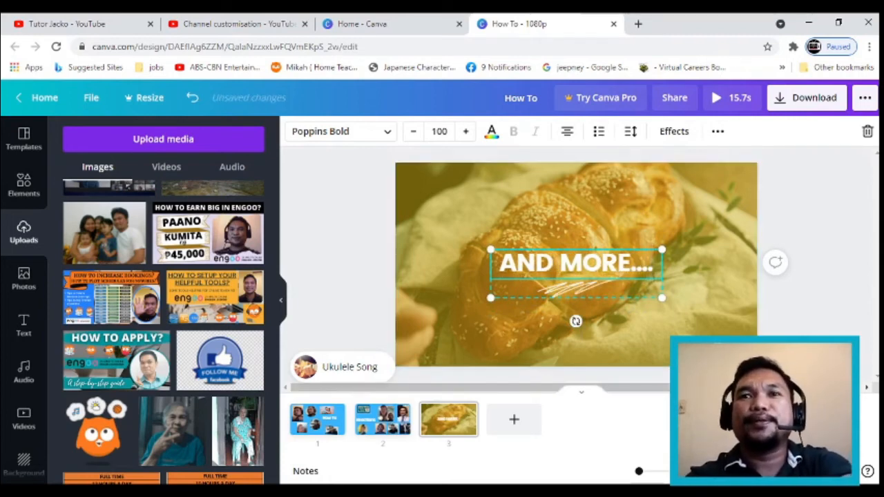
left_click(767, 345)
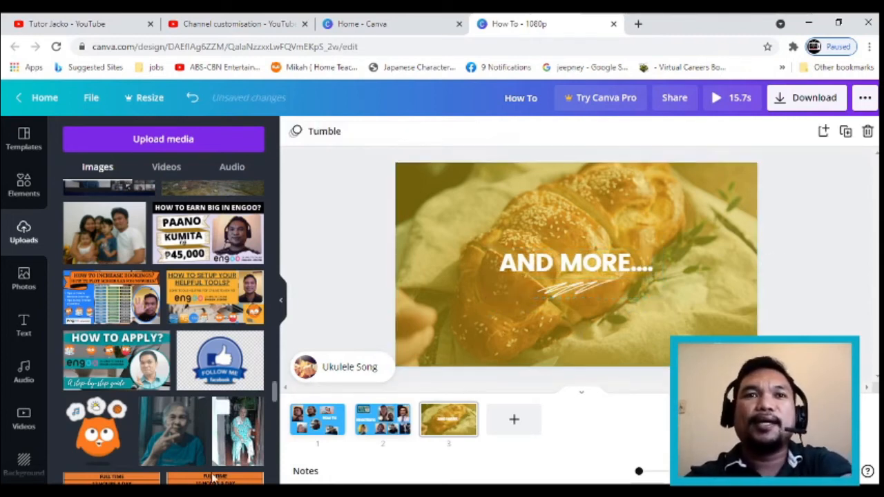
- Delete the bread photo from page 3 and set the page background to the document's light blue
left_click(562, 227)
key("Delete")
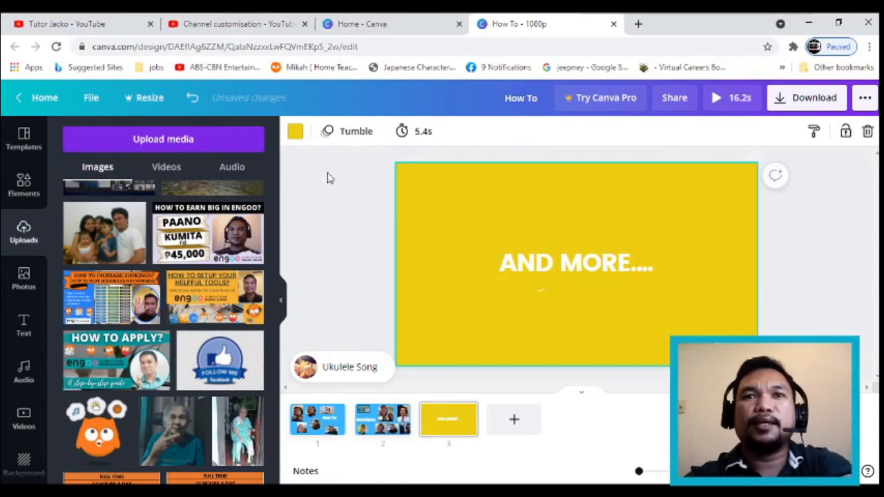
left_click(296, 132)
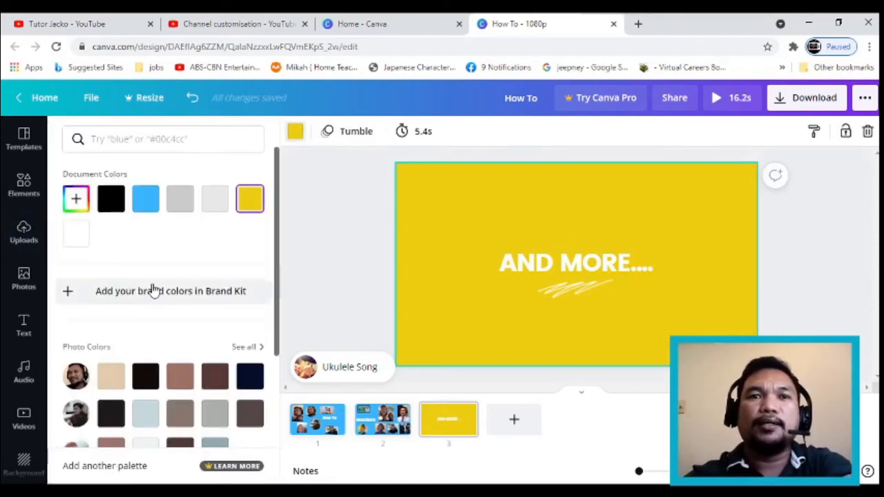
left_click(144, 202)
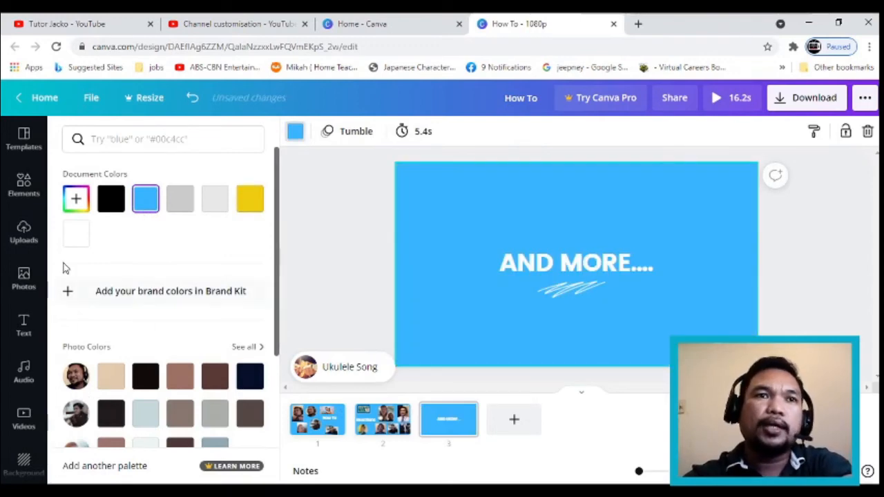
- Add the Sydney Opera House harbour video from the Cities collection to page 3 and make it the page background
scroll(19, 372, "down", 1)
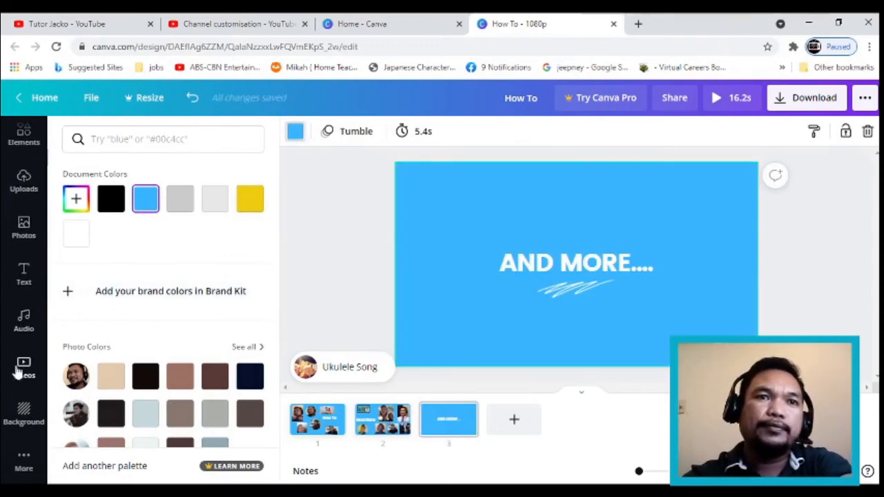
left_click(21, 369)
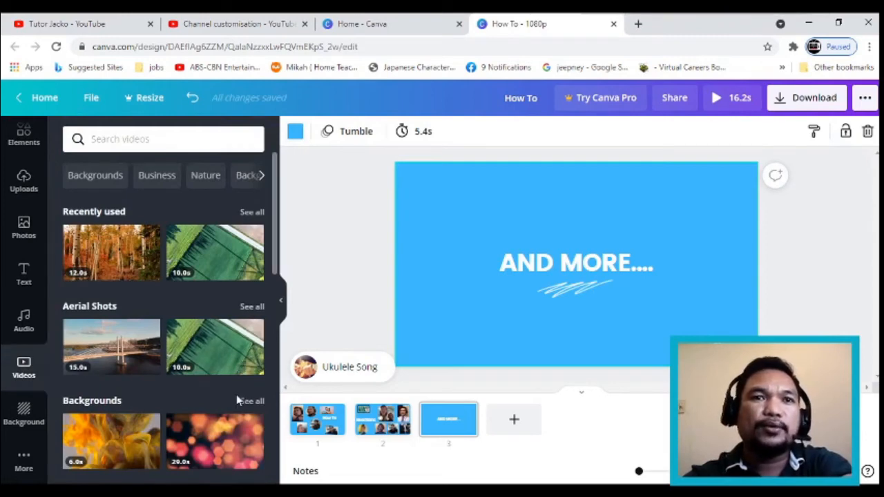
scroll(236, 395, "down", 3)
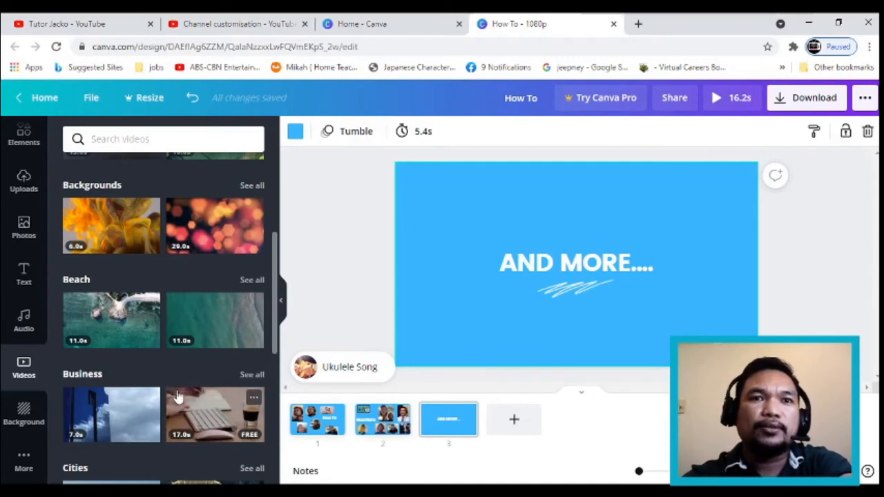
scroll(201, 404, "down", 3)
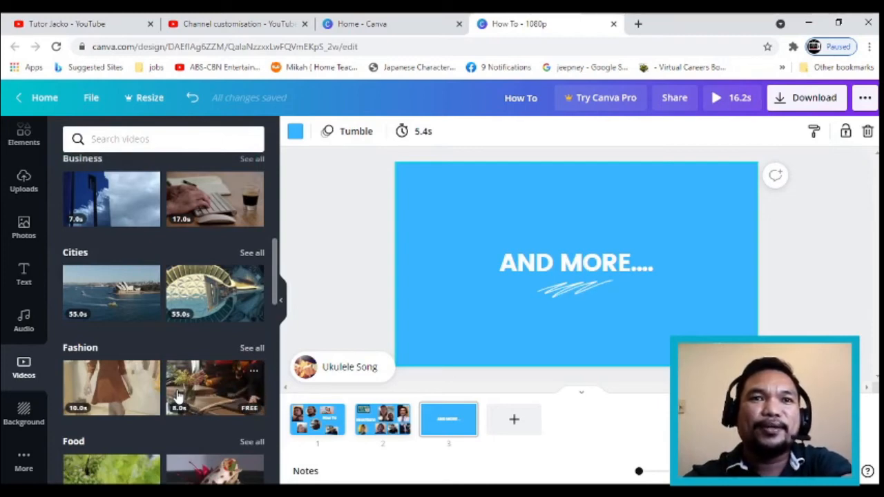
left_click(107, 309)
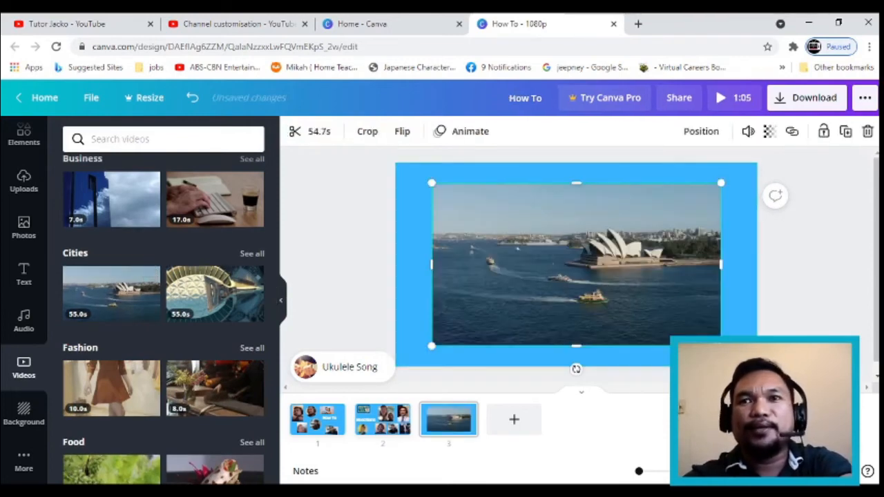
right_click(543, 273)
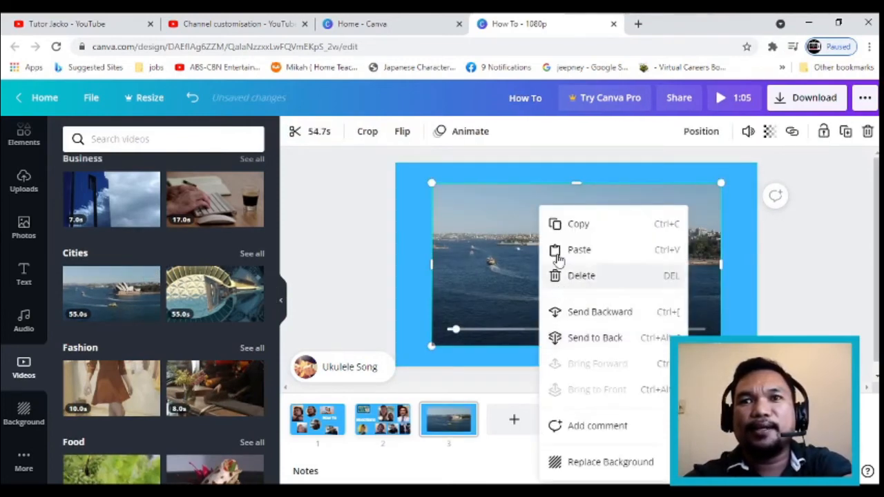
left_click(608, 464)
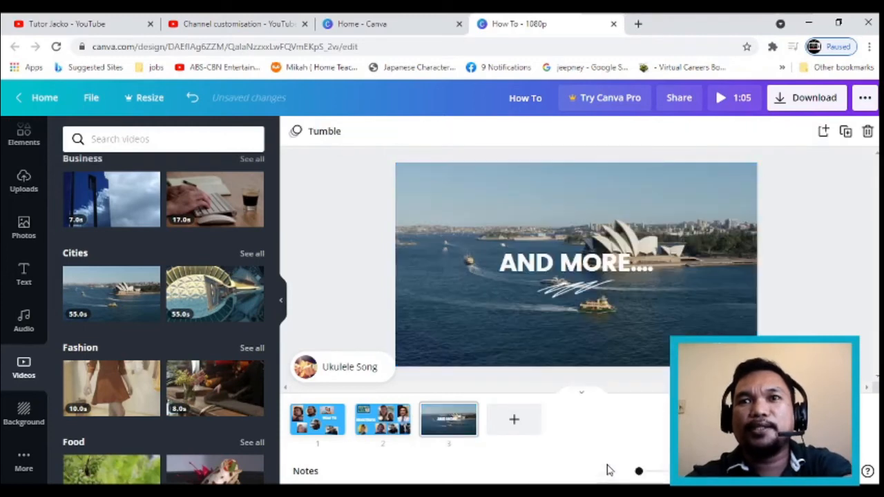
- Apply the Lift effect to the "AND MORE...." text with an intensity of 100
left_click(575, 262)
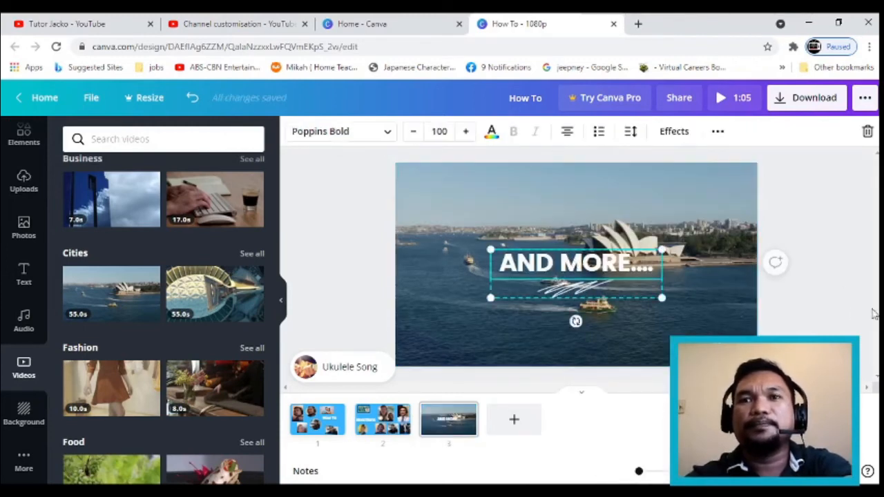
left_click(492, 135)
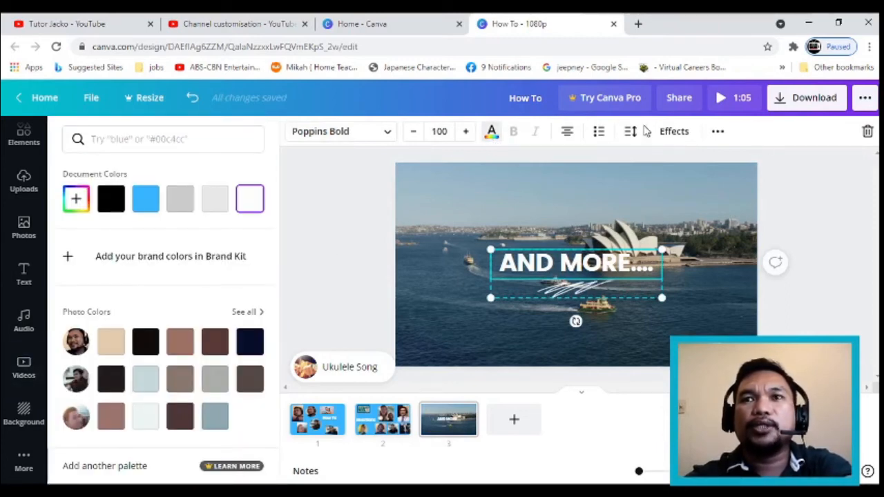
left_click(671, 132)
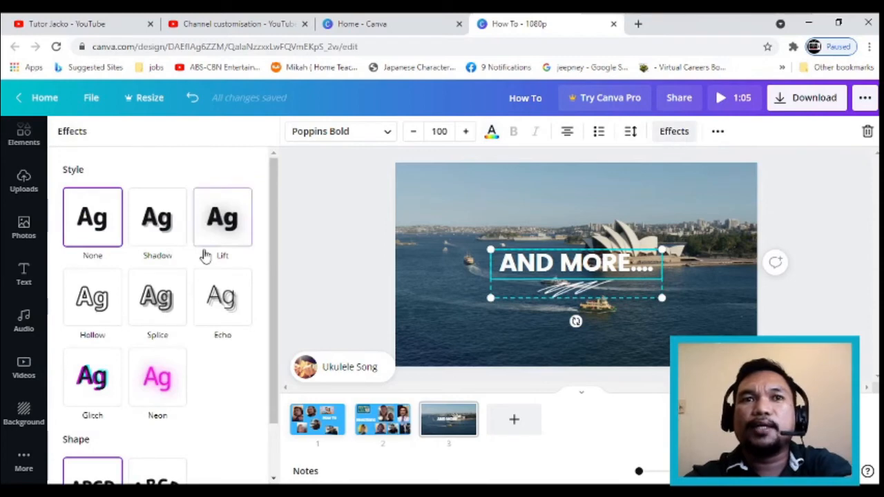
left_click(208, 233)
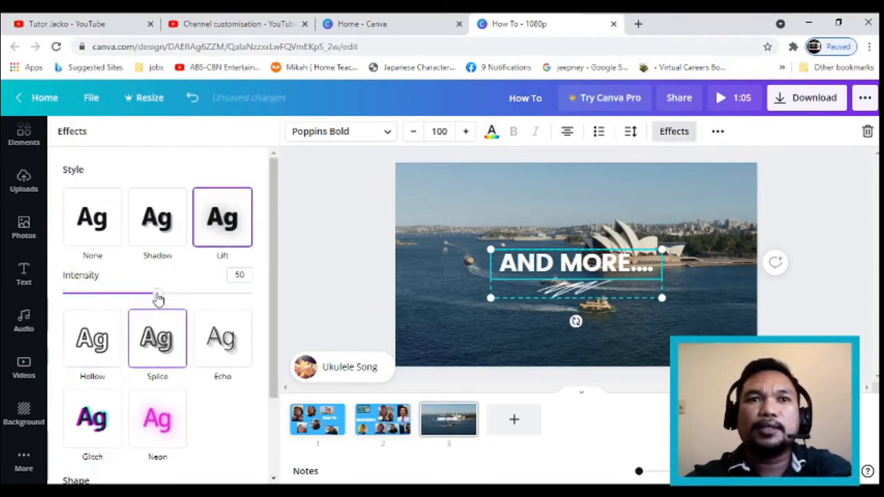
left_click_drag(159, 296, 161, 294)
left_click_drag(231, 301, 351, 306)
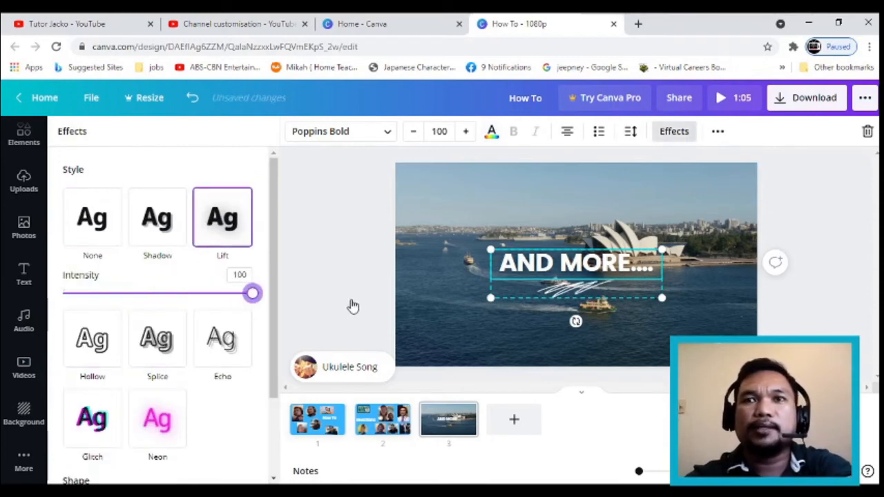
left_click(864, 277)
left_click(863, 277)
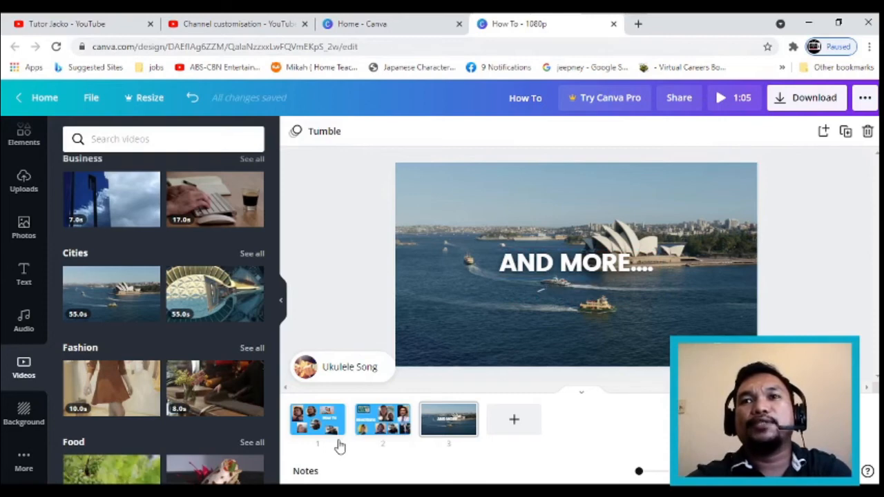
- Preview the trailer up to the "AND MORE...." page and close the preview
mouse_move(420, 428)
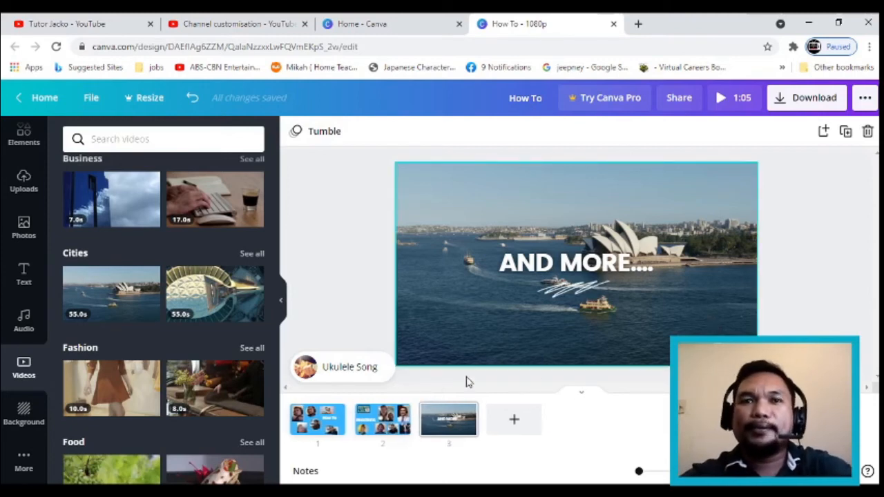
mouse_move(312, 433)
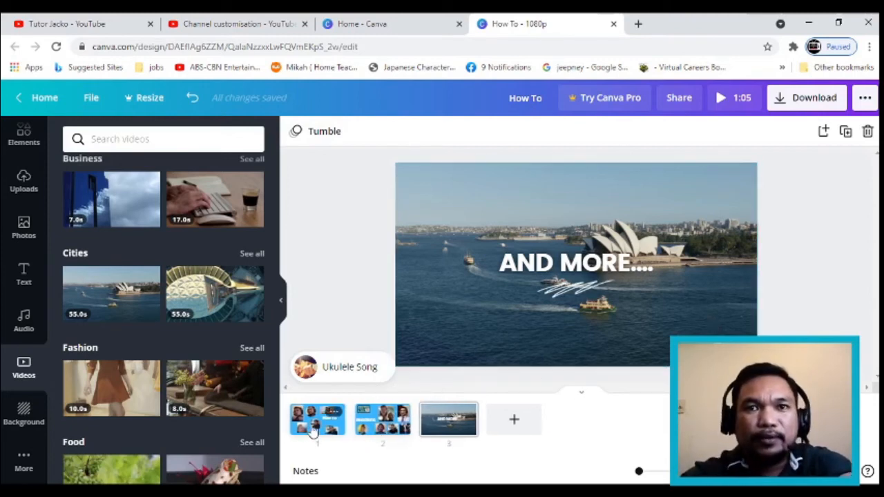
left_click(723, 99)
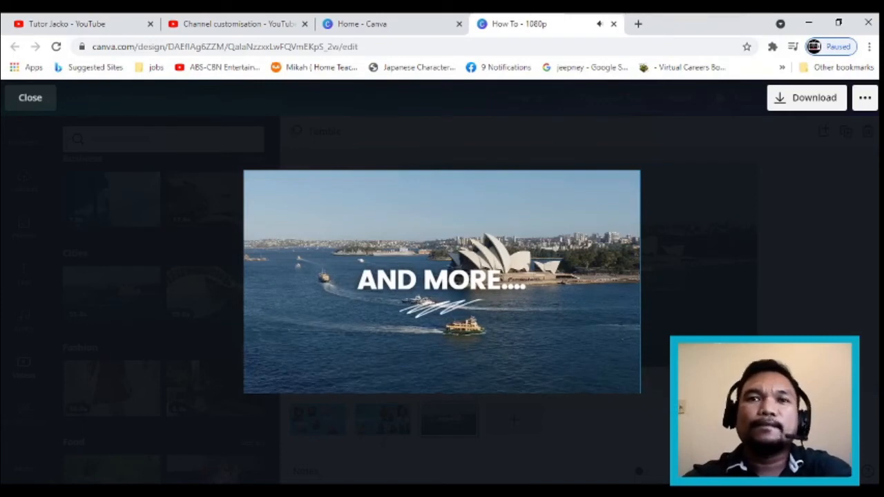
key("Escape")
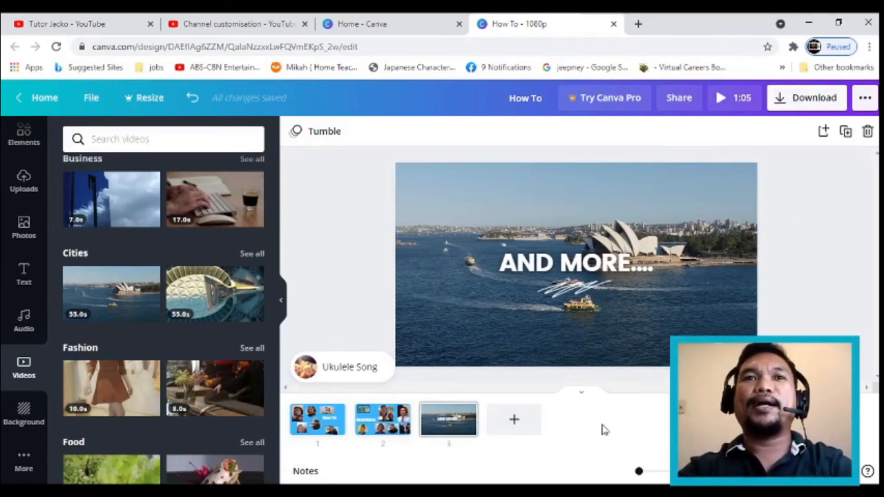
- Switch to YouTube Studio, browse the videos offered as a replacement channel trailer, and close the chooser without selecting one
left_click(206, 25)
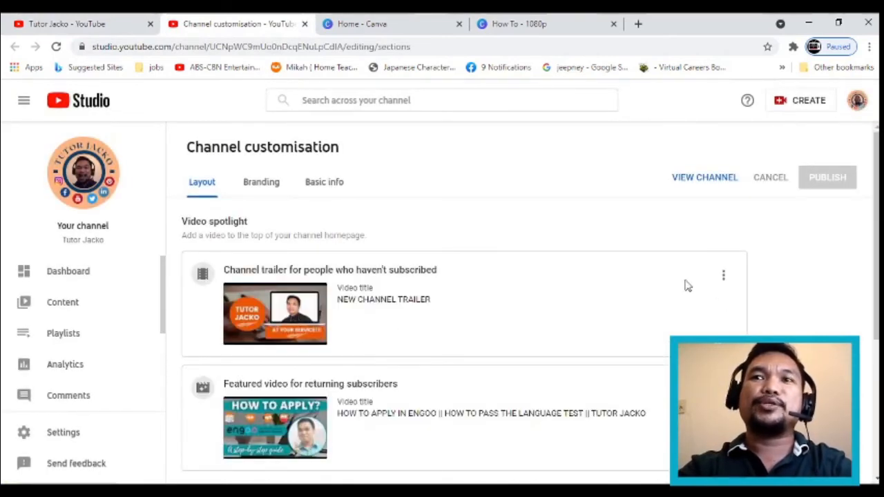
left_click(724, 277)
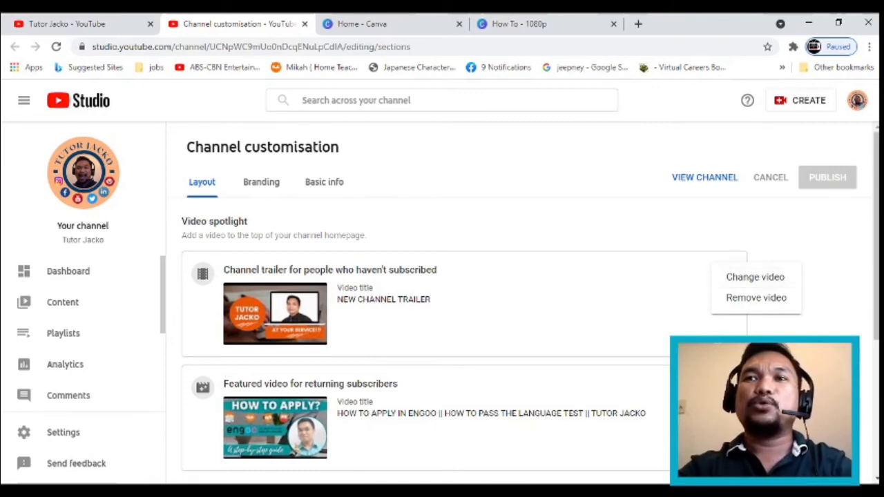
left_click(757, 279)
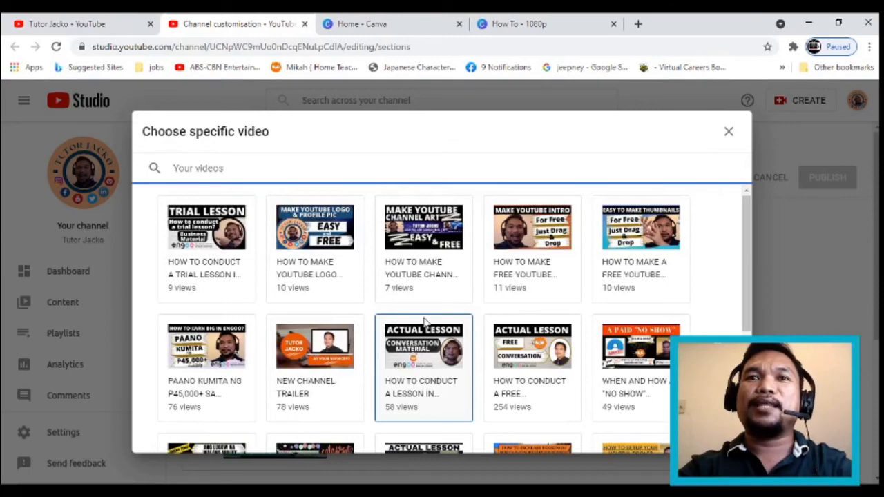
scroll(426, 321, "down", 3)
scroll(426, 322, "up", 3)
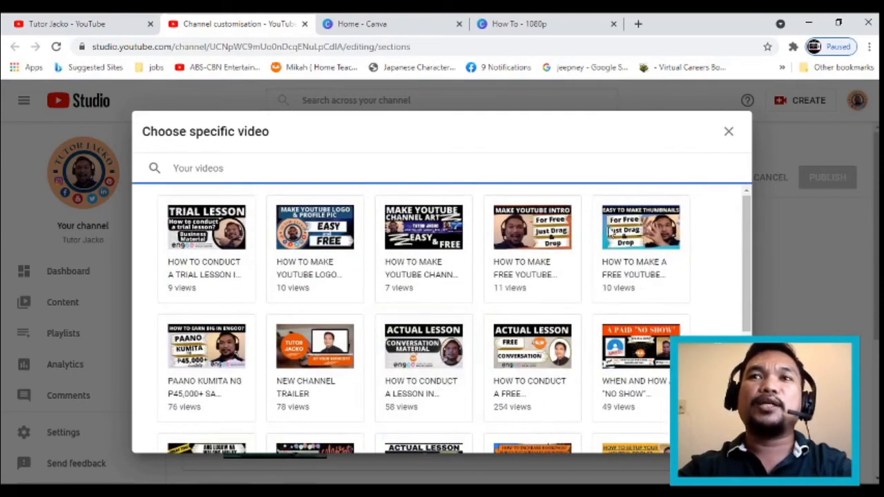
left_click(729, 133)
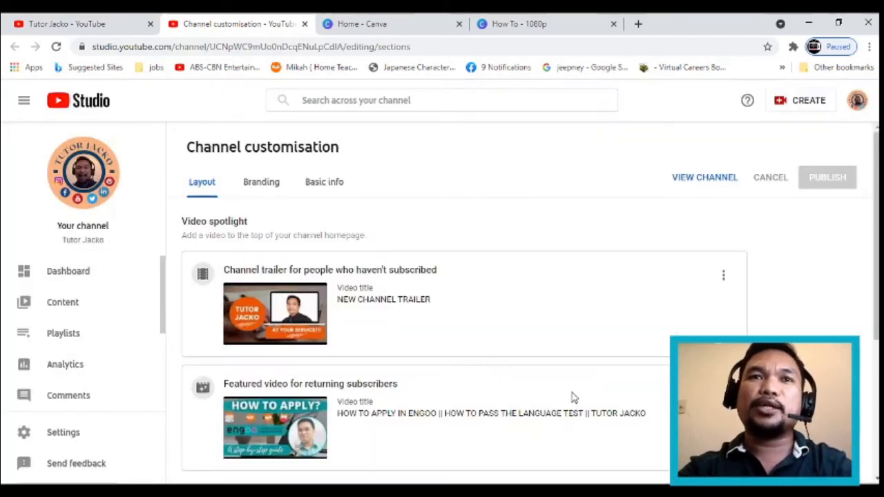
- Open the video upload dialog in YouTube Studio and close it without selecting a file
left_click(787, 105)
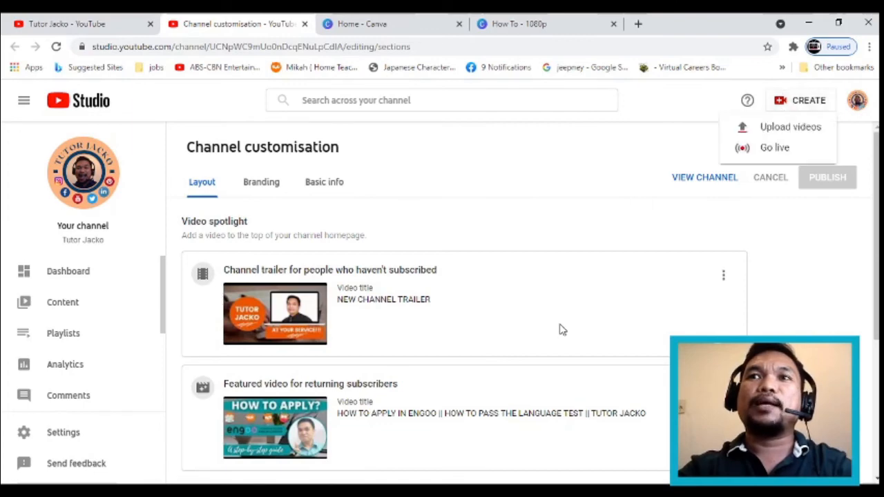
left_click(791, 131)
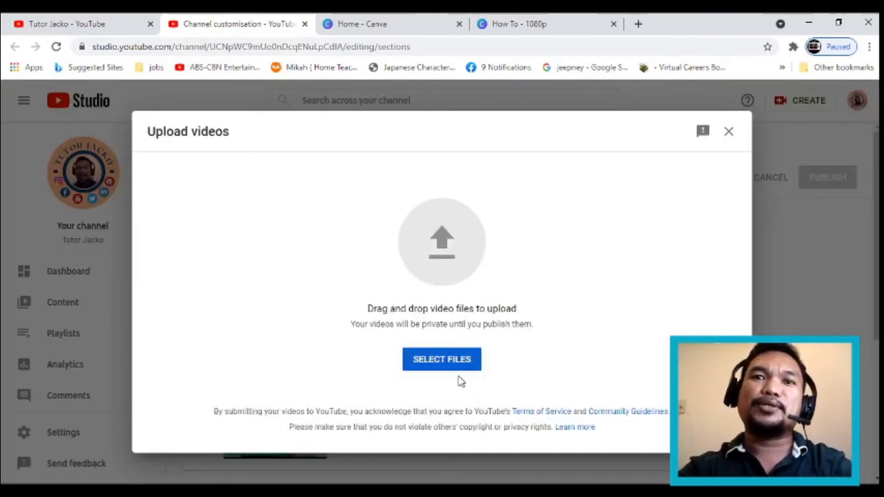
left_click(728, 133)
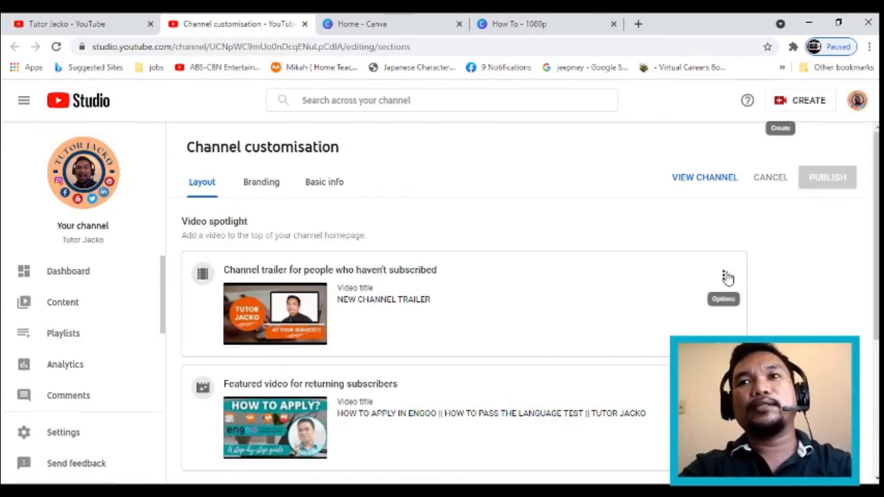
- Check the options for the channel trailer and look over the video spotlight and featured sections of the layout
left_click(728, 277)
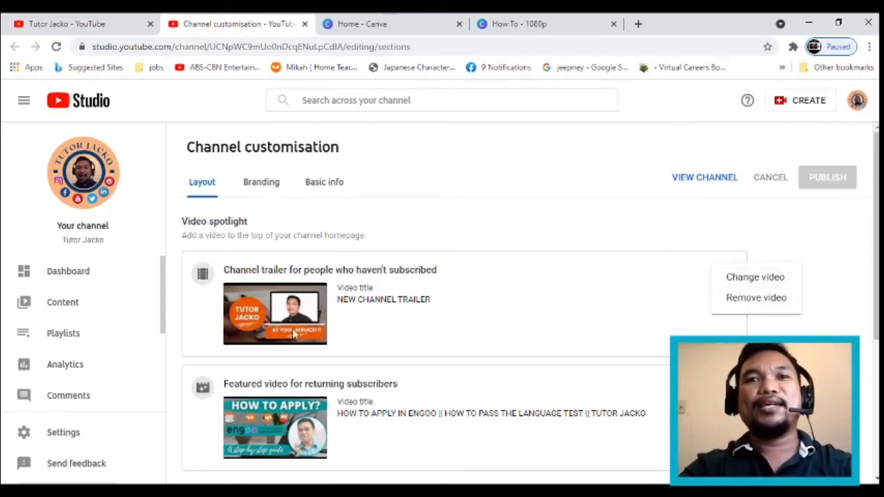
left_click(546, 328)
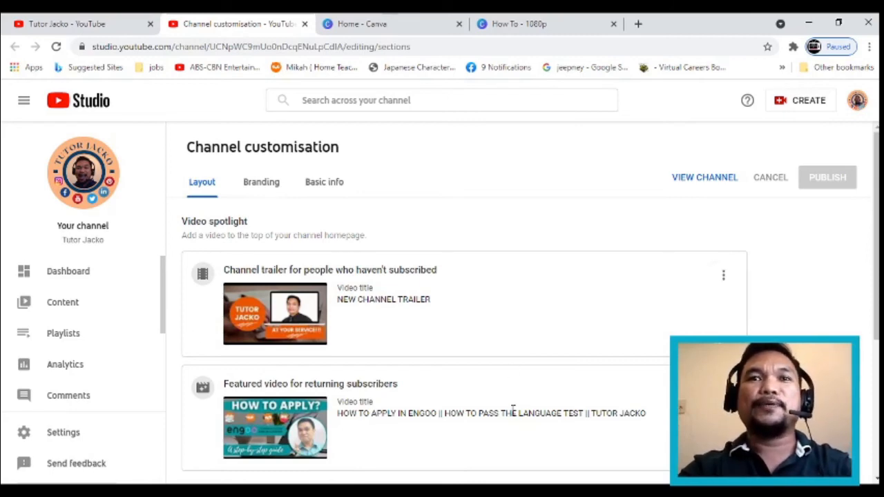
scroll(513, 412, "down", 3)
scroll(503, 379, "up", 2)
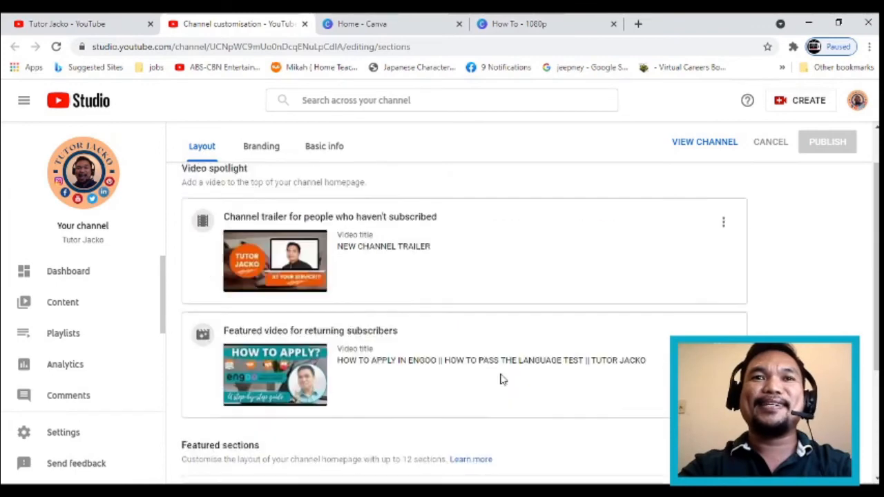
scroll(503, 379, "up", 1)
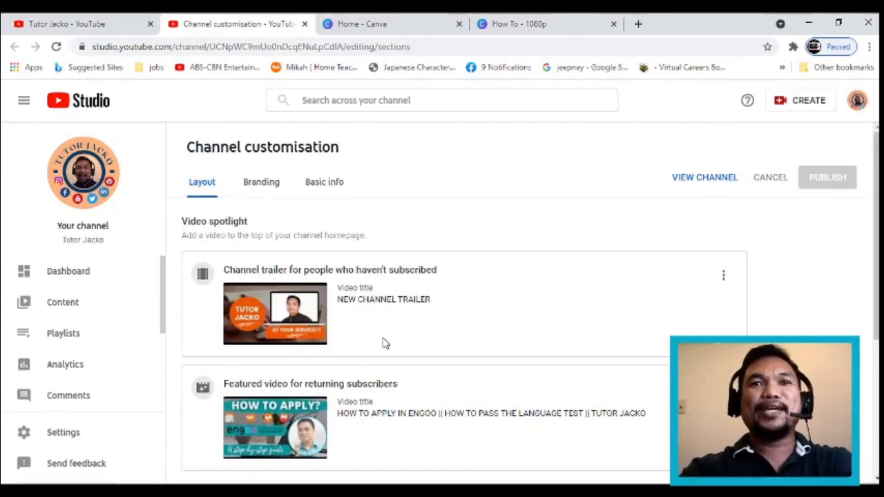
- Switch to the YouTube channel's home page and review the current trailer, its description and the uploads
left_click(64, 22)
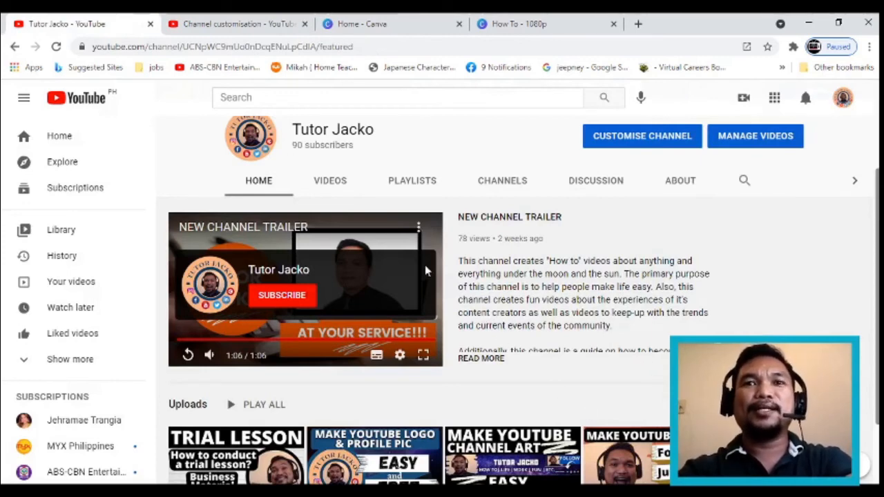
scroll(568, 321, "down", 1)
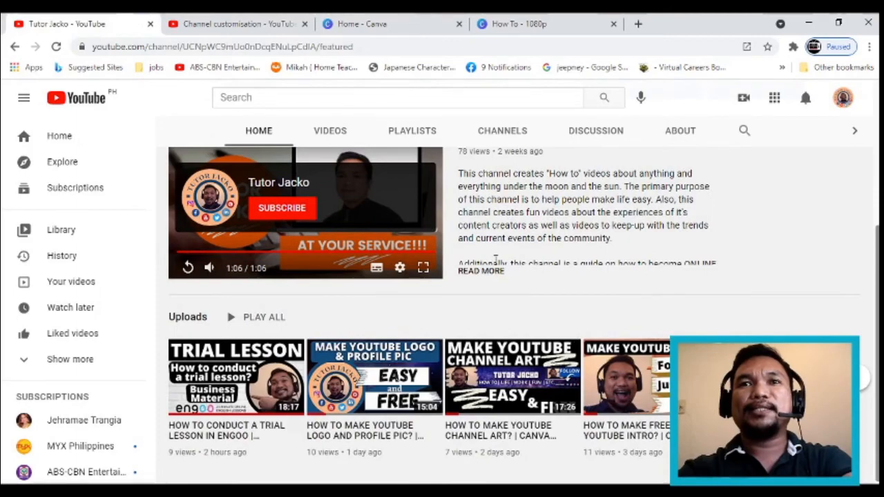
scroll(529, 332, "up", 3)
left_click(324, 312)
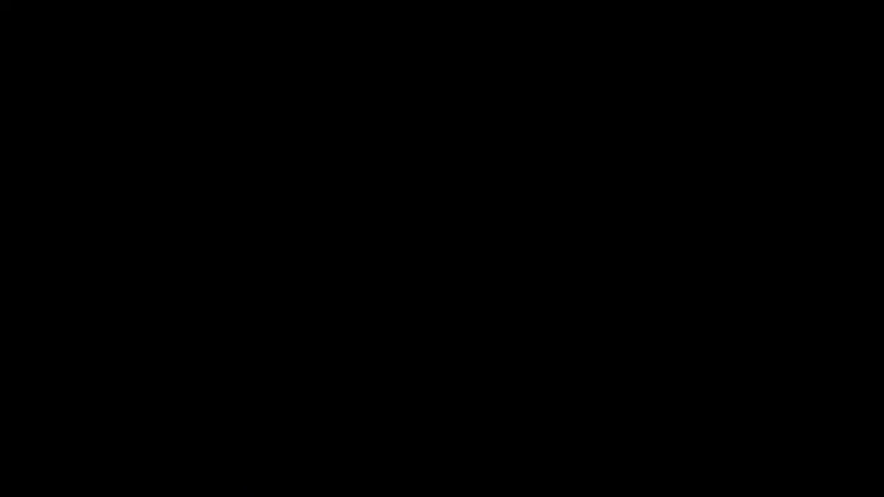